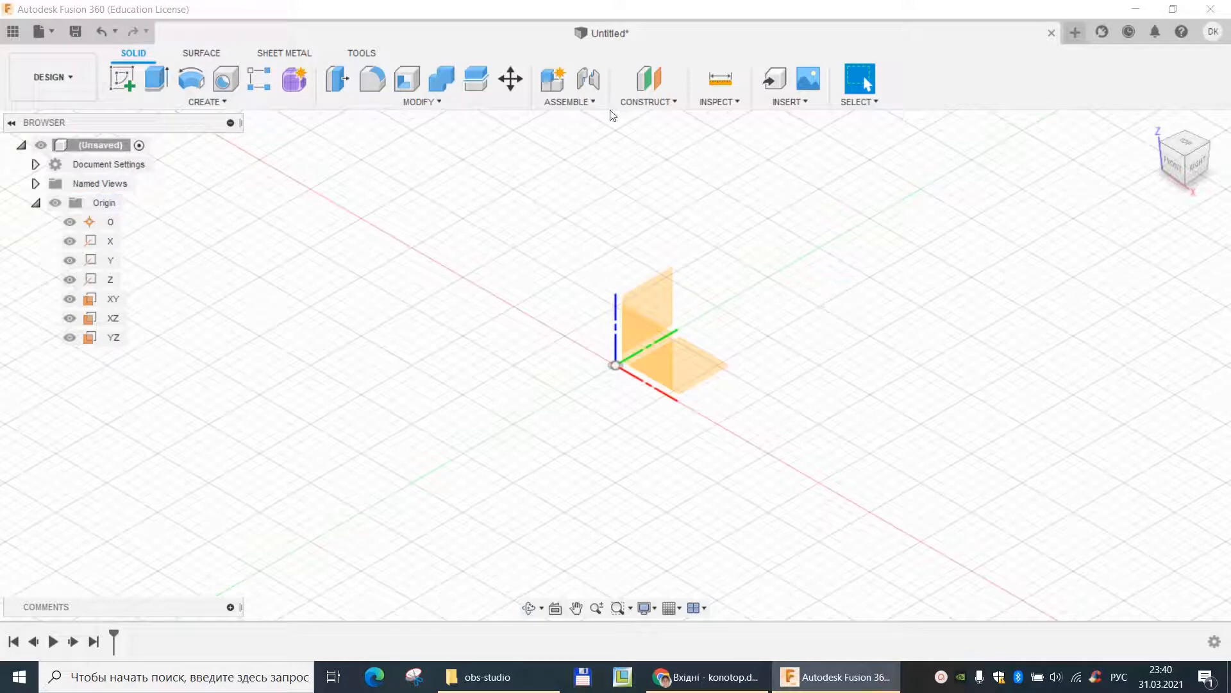
- Start a sketch on the XY plane and draw a rectangle from the origin, about 50 mm wide along X
{"action": "left_click", "coordinate": [123, 75]}
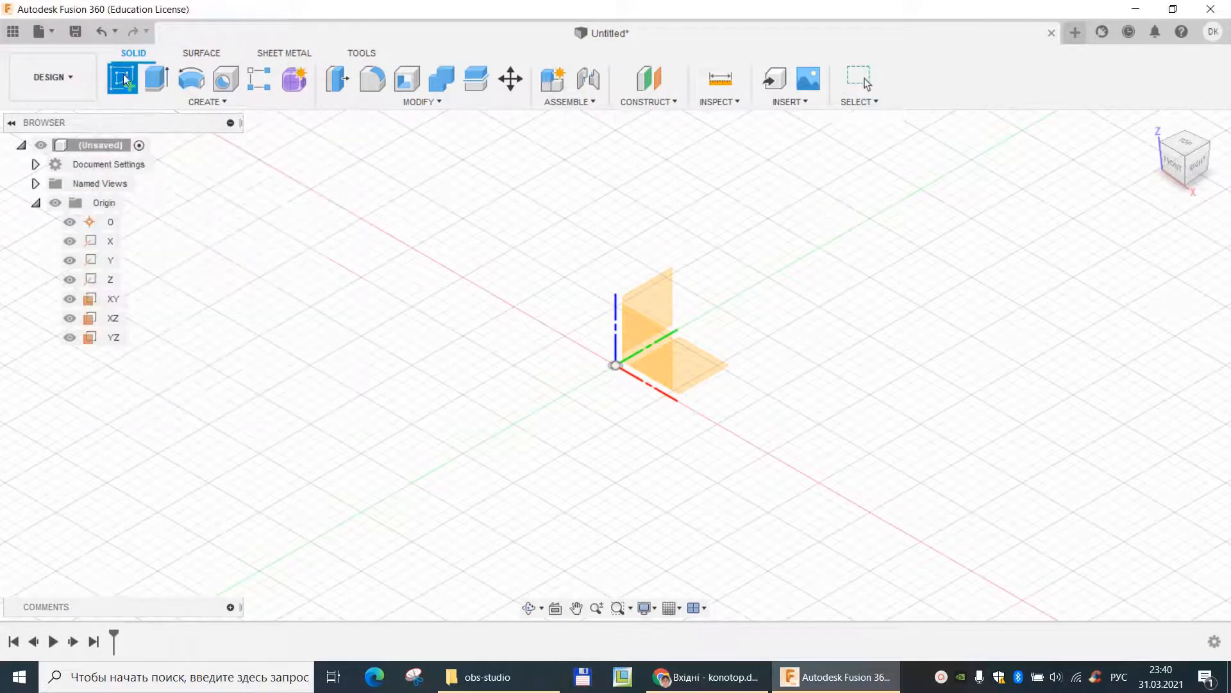
{"action": "left_click", "coordinate": [686, 365]}
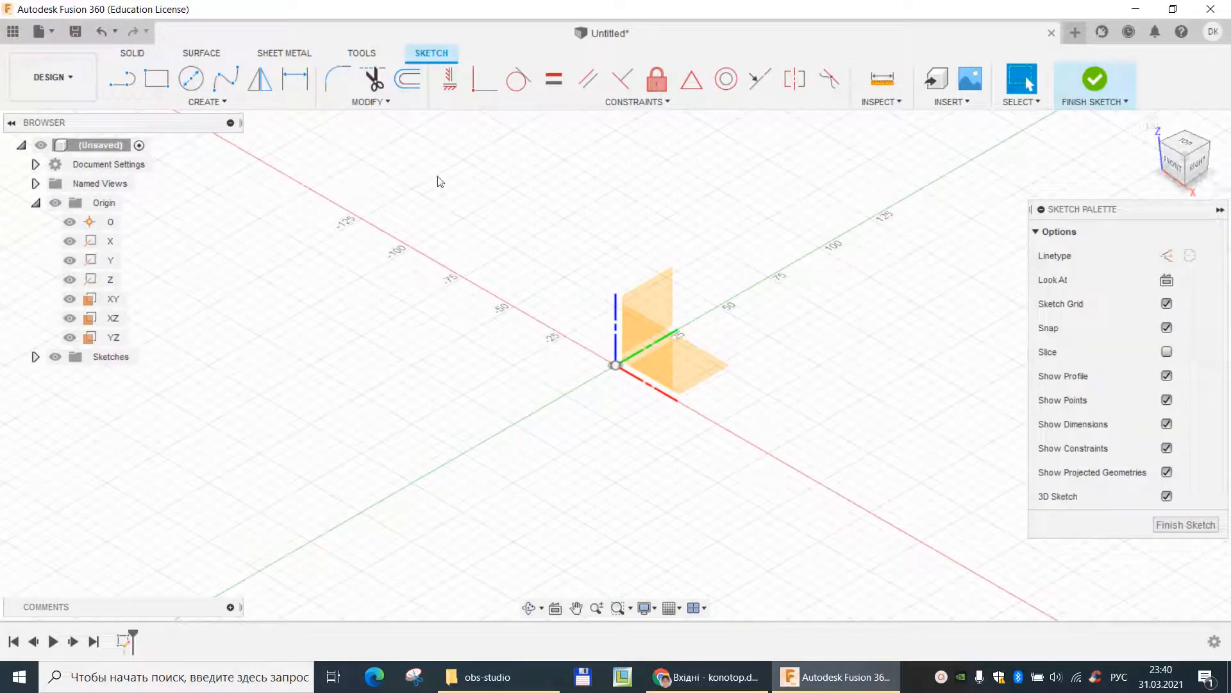
{"action": "left_click", "coordinate": [164, 79]}
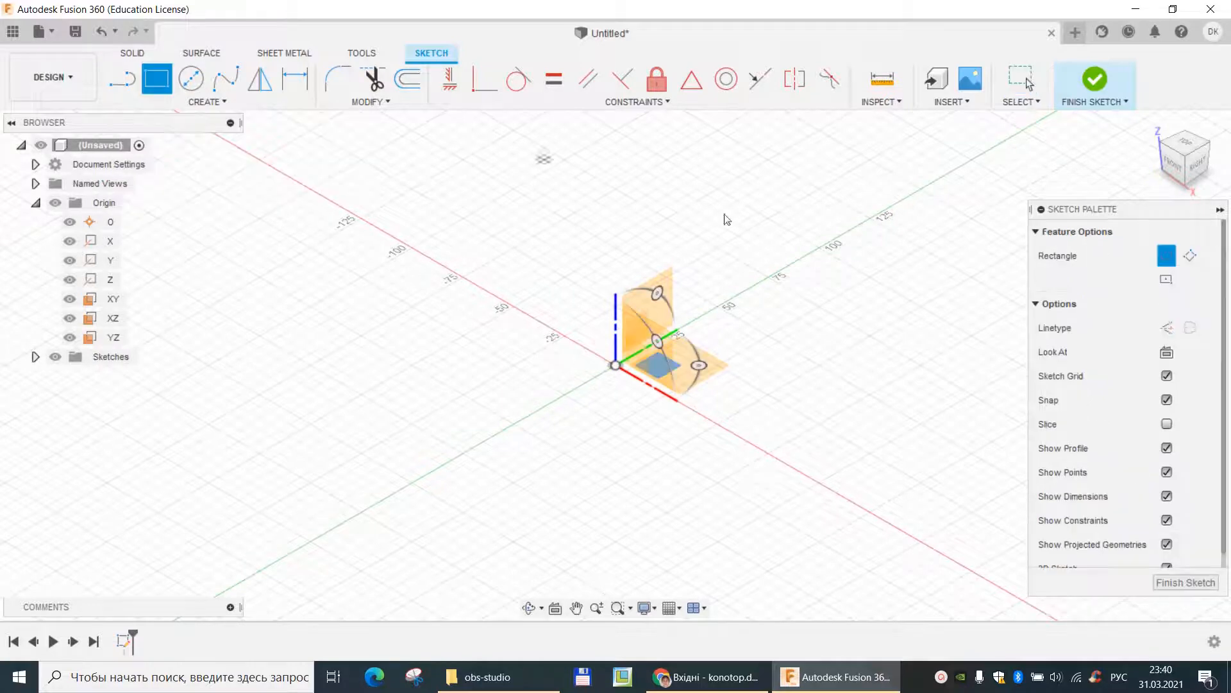
{"action": "left_click", "coordinate": [617, 367]}
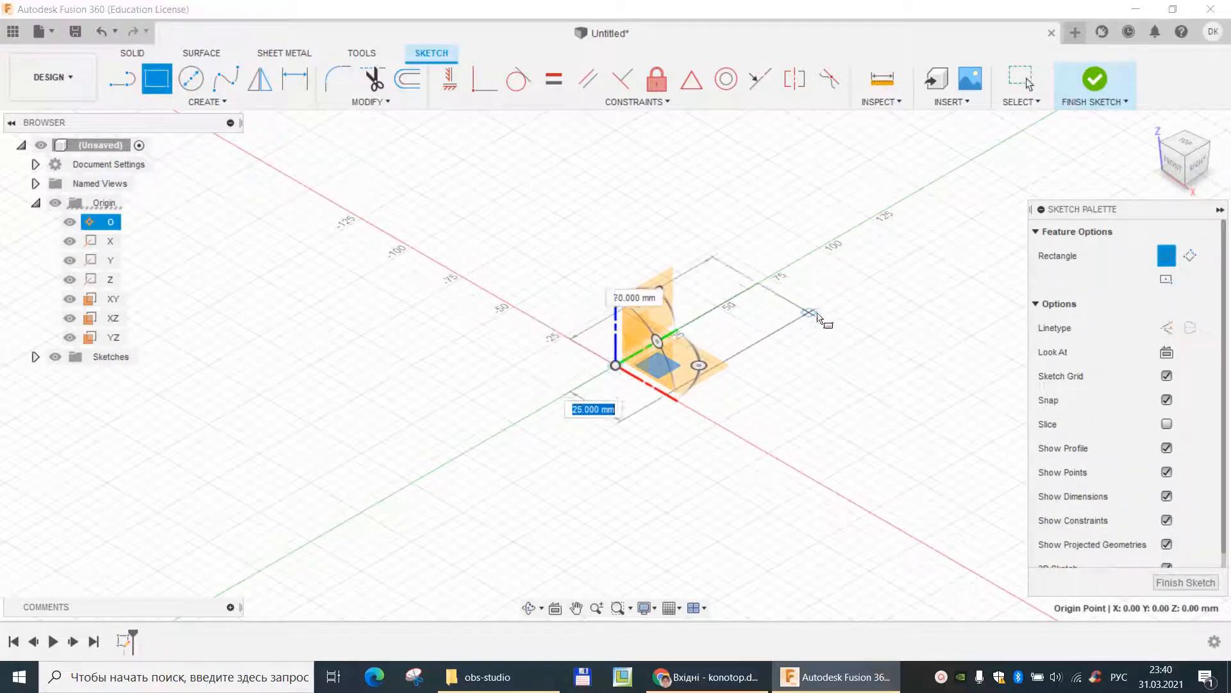
{"action": "left_click", "coordinate": [883, 332]}
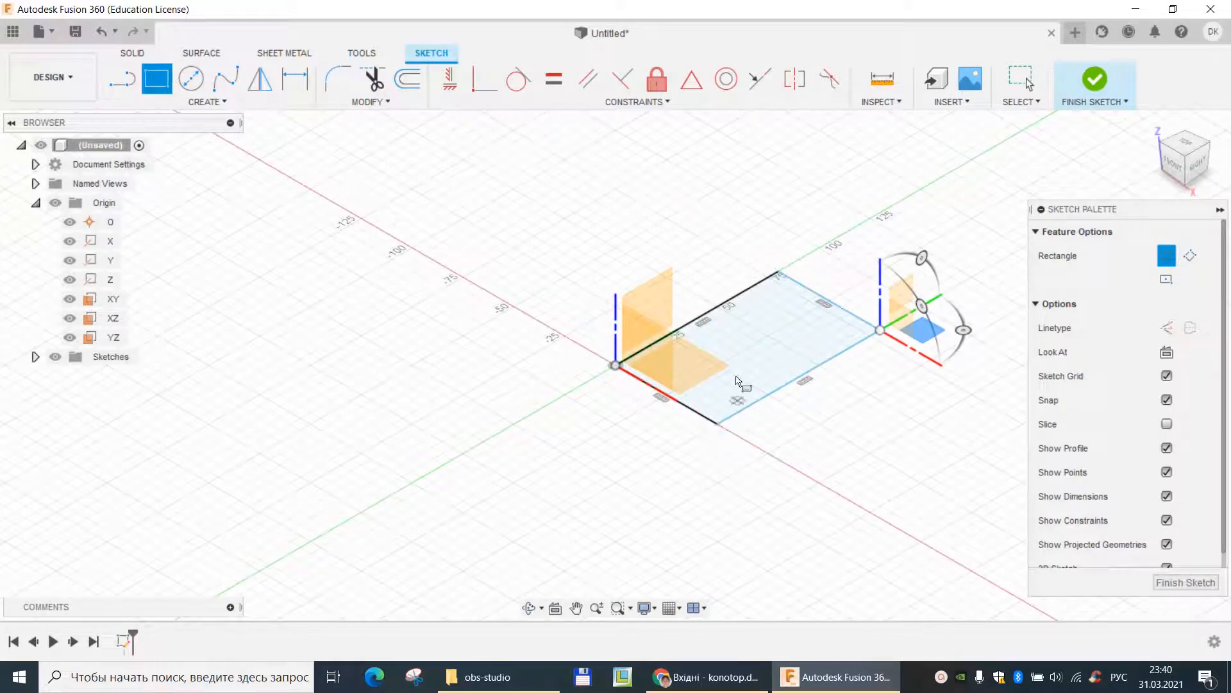
- Dimension the rectangle to 100 mm along its long side and 60 mm along its short side
{"action": "left_click", "coordinate": [296, 77]}
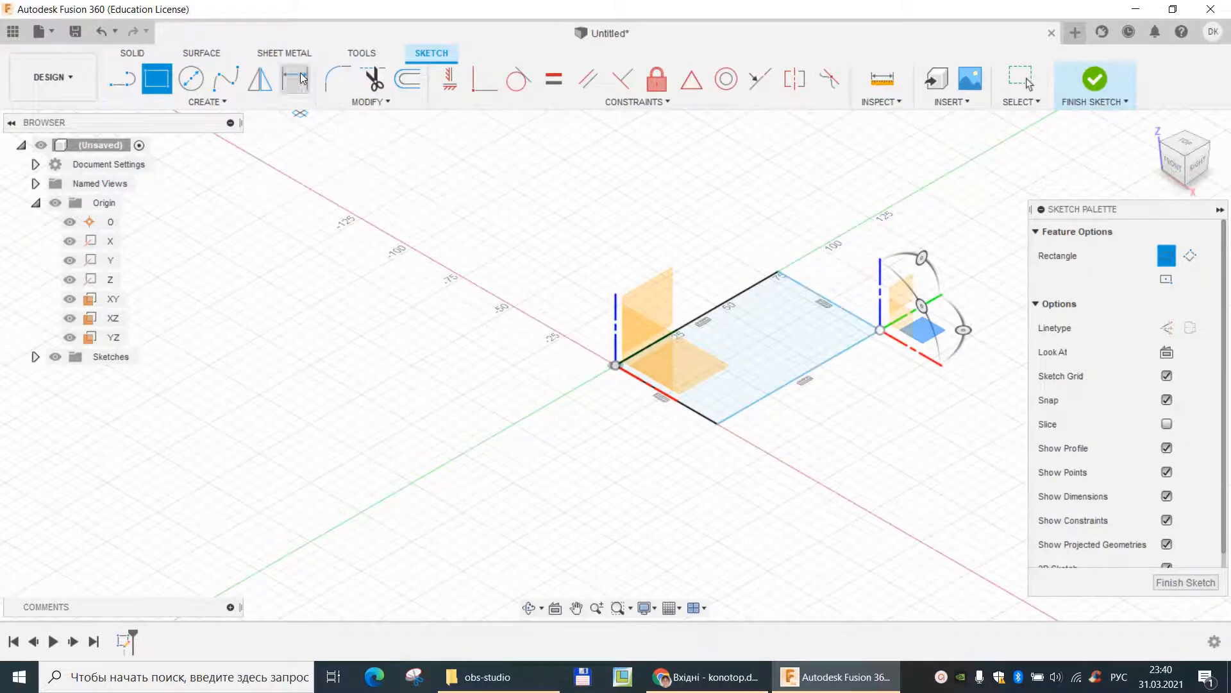
{"action": "left_click", "coordinate": [852, 346]}
{"action": "left_click", "coordinate": [874, 413]}
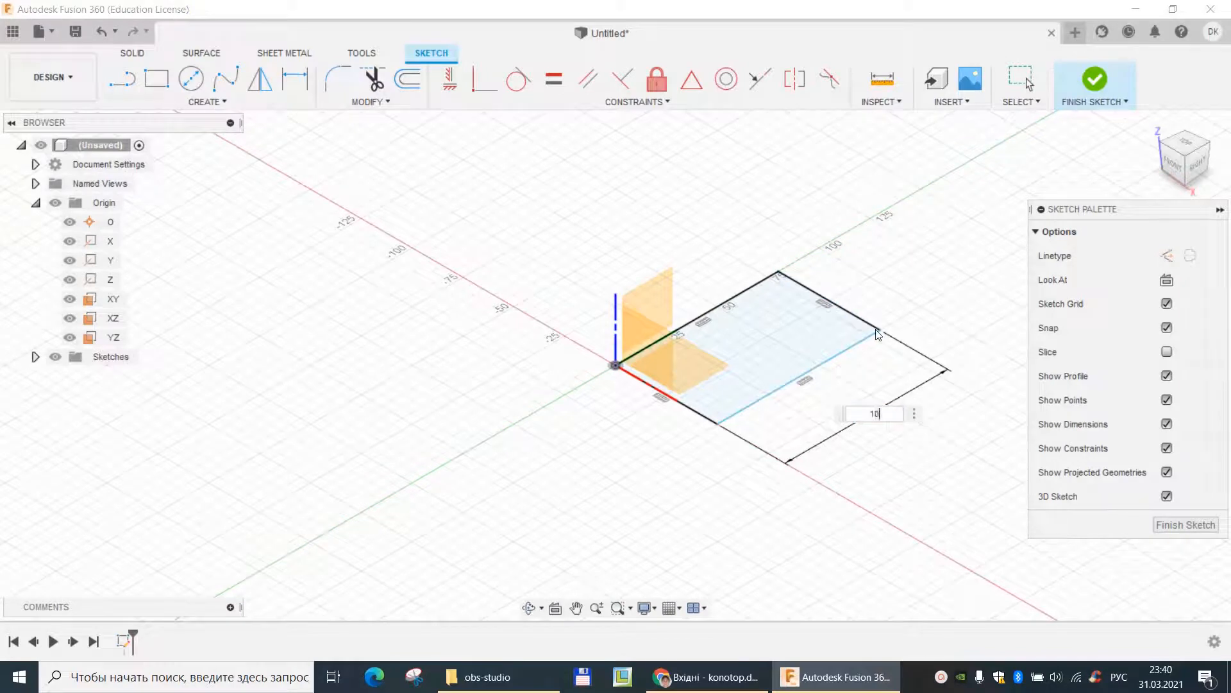
{"action": "type", "text": "100"}
{"action": "key", "text": "Return"}
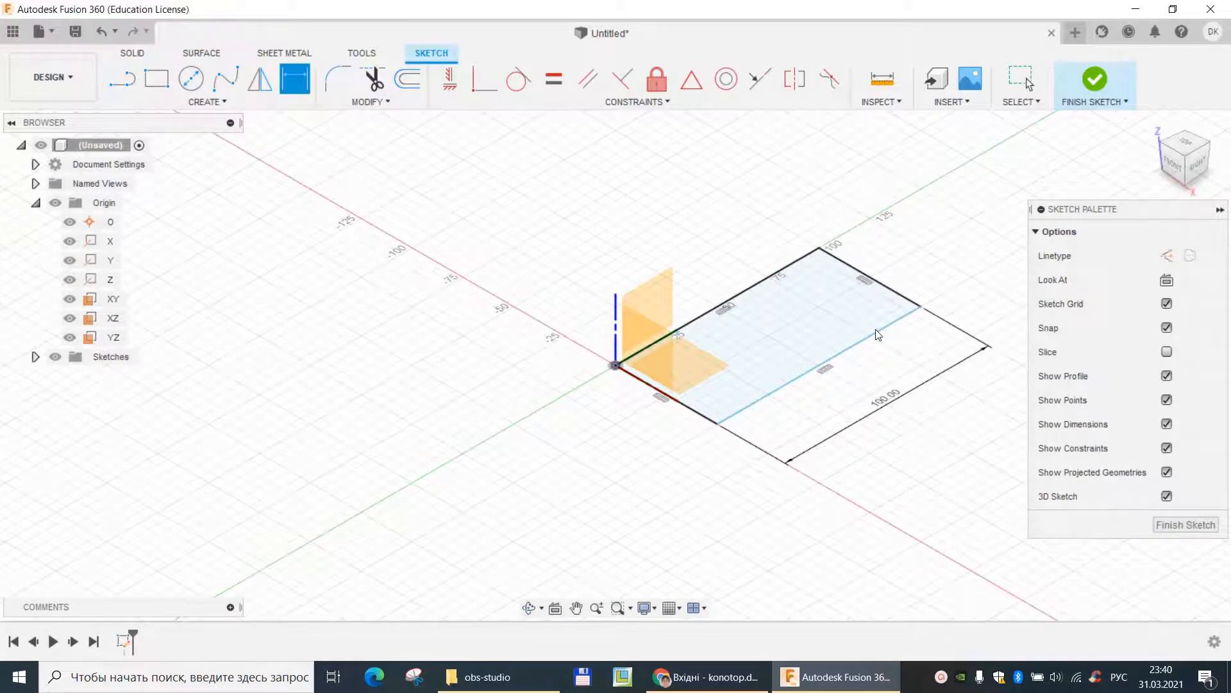
{"action": "left_click", "coordinate": [880, 284]}
{"action": "left_click", "coordinate": [899, 260]}
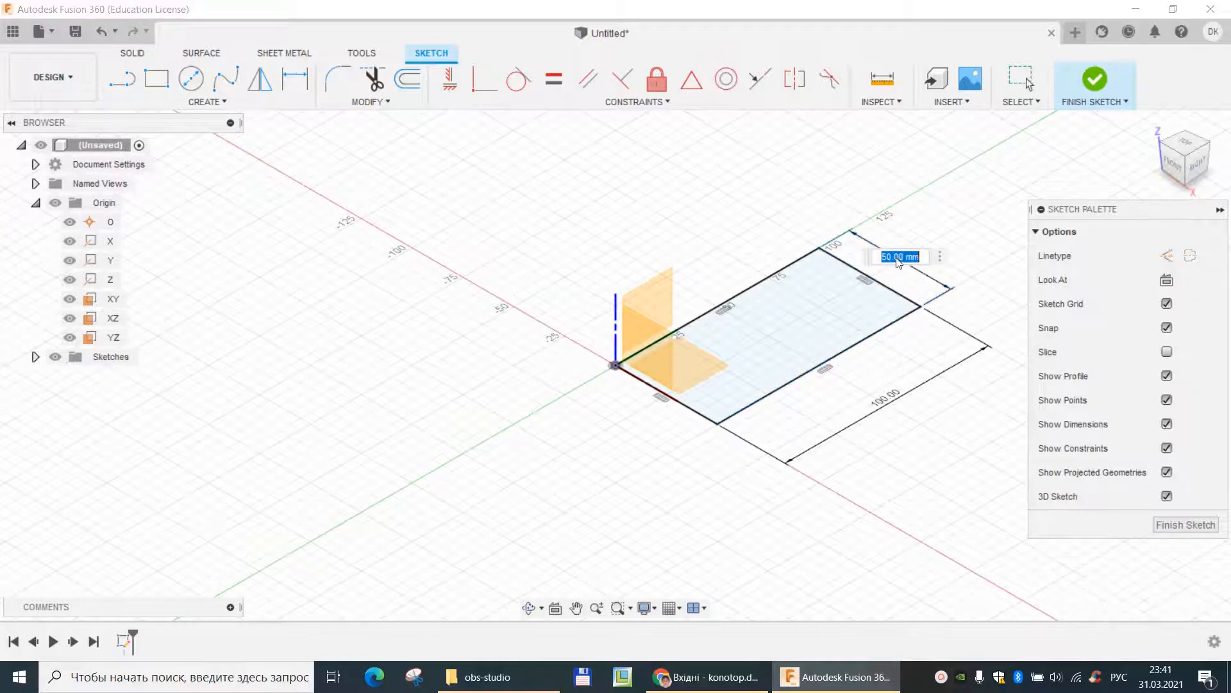
{"action": "type", "text": "60"}
{"action": "key", "text": "Return"}
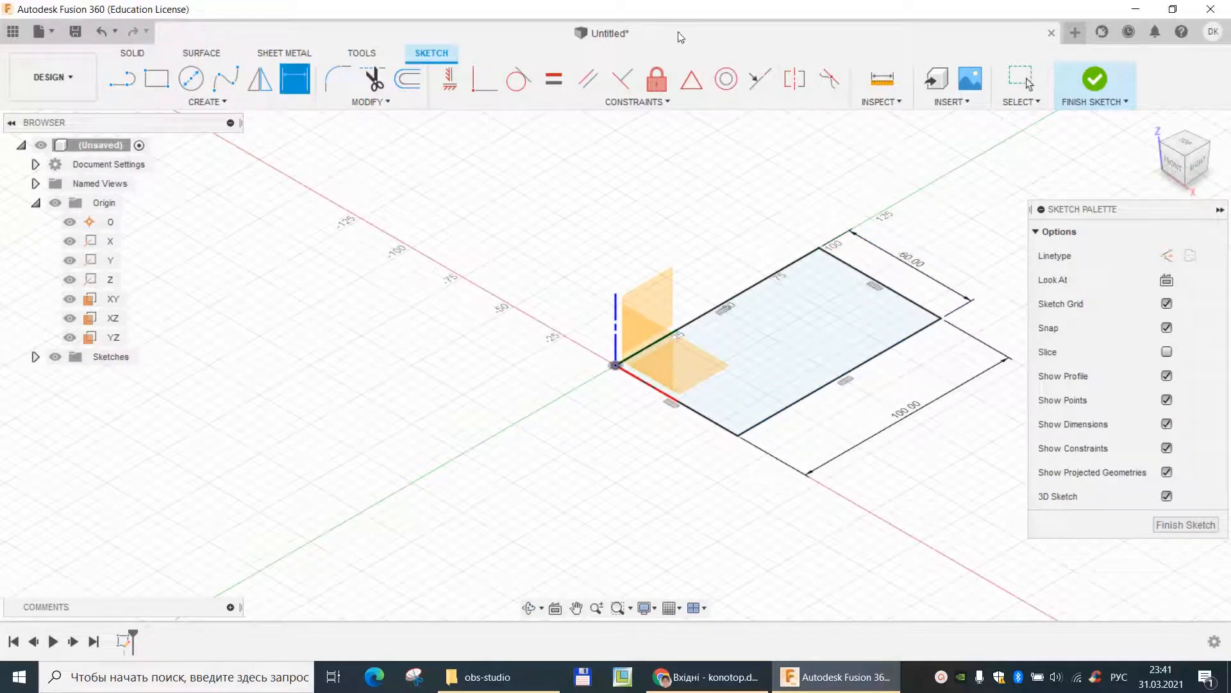
- Draw two center-diameter circles along the rectangle's lengthwise midline, about 22 mm near the far end and about 32 mm nearer the origin
{"action": "left_click", "coordinate": [193, 80]}
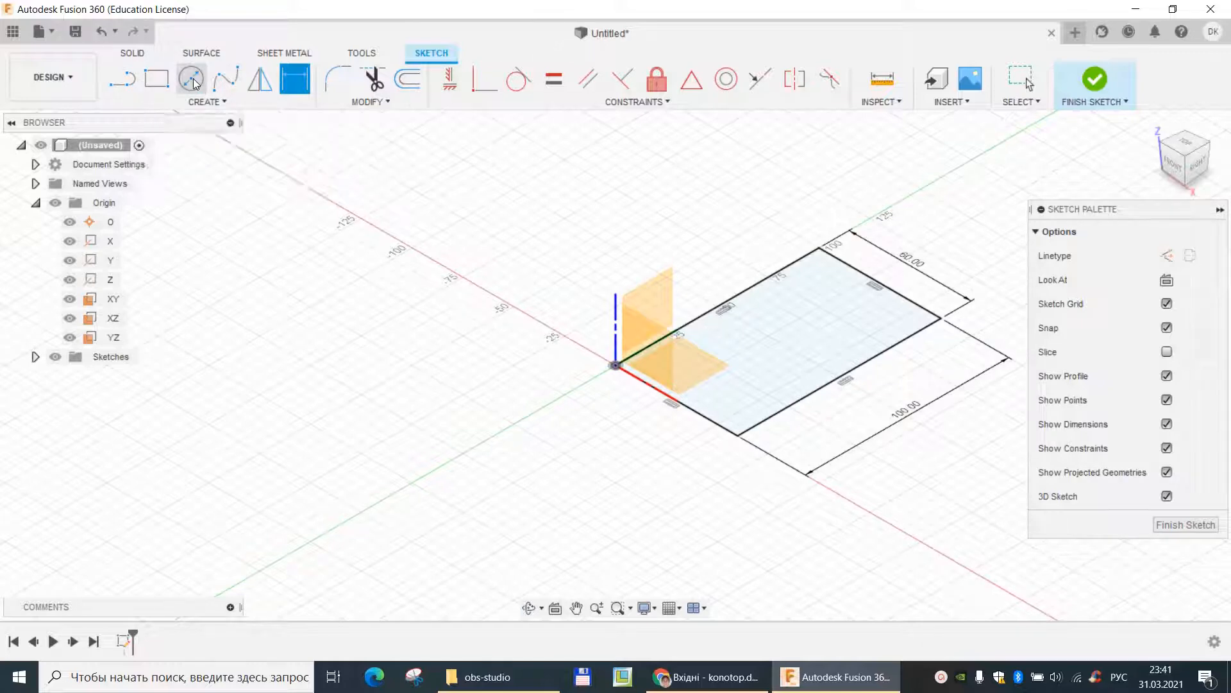
{"action": "left_click", "coordinate": [828, 313]}
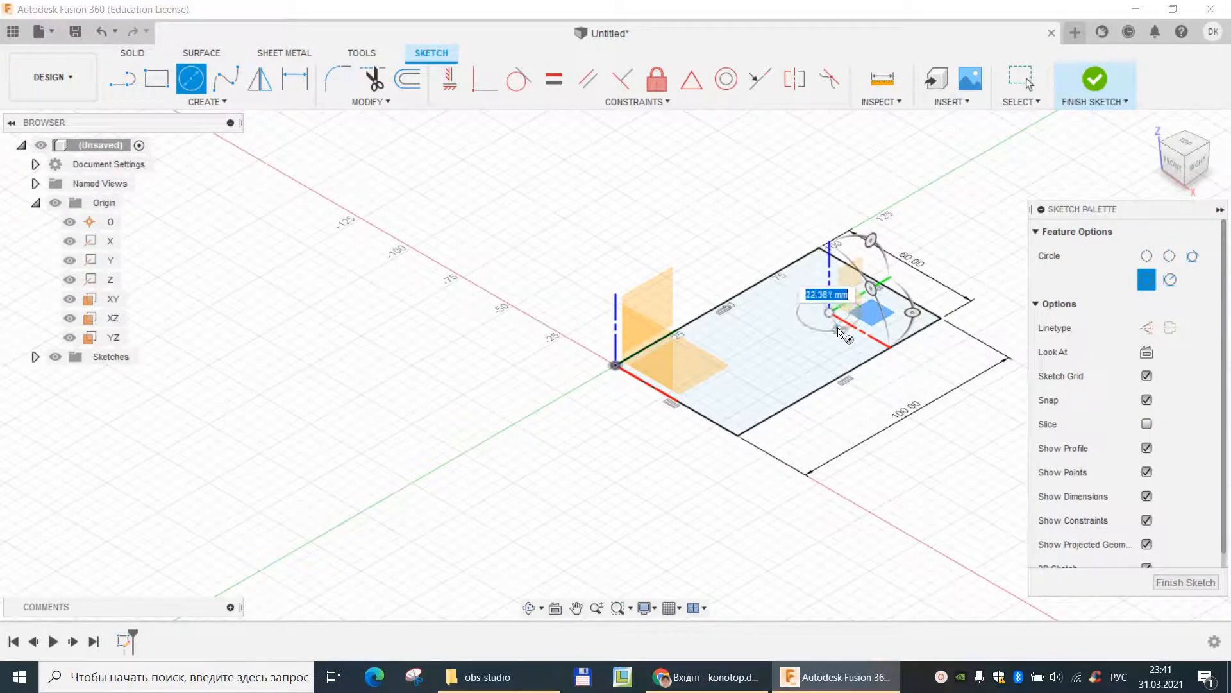
{"action": "left_click", "coordinate": [839, 330]}
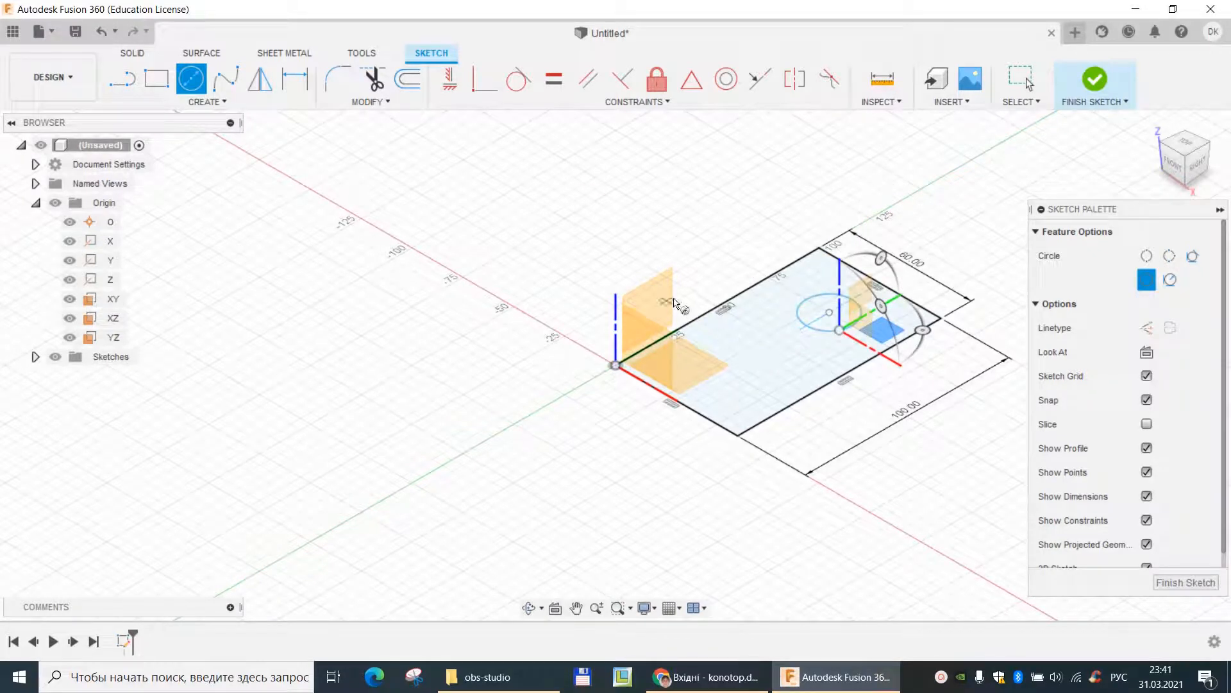
{"action": "key", "text": "Escape"}
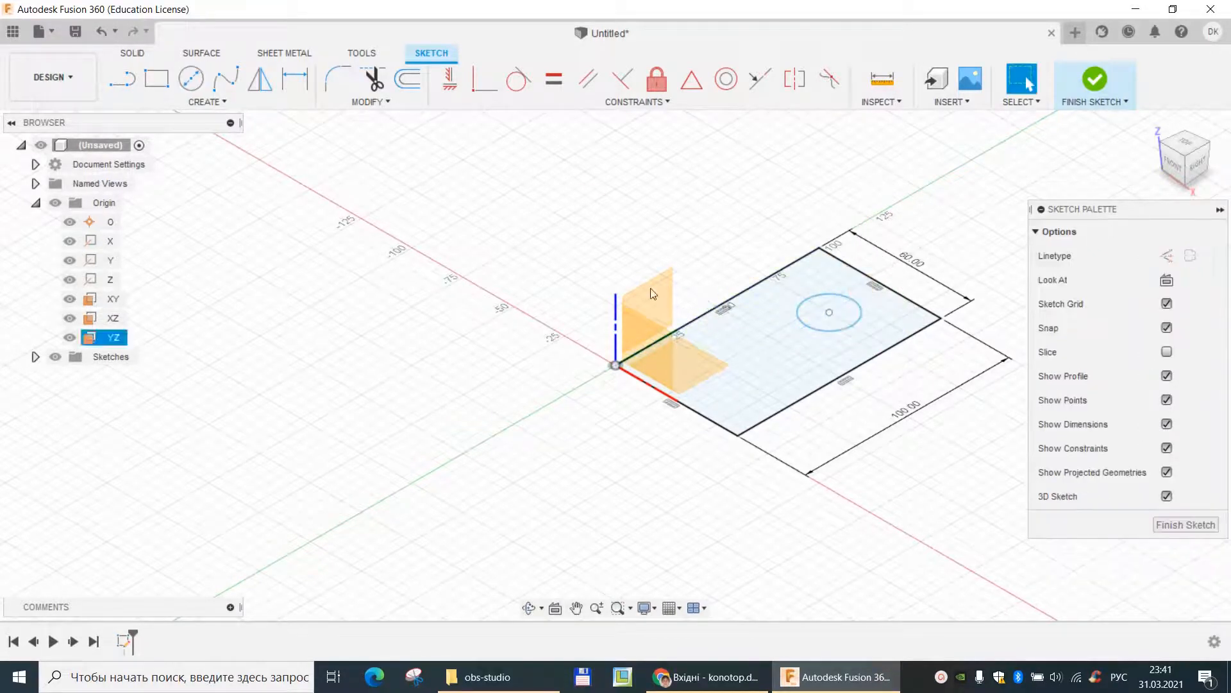
{"action": "left_click", "coordinate": [195, 79]}
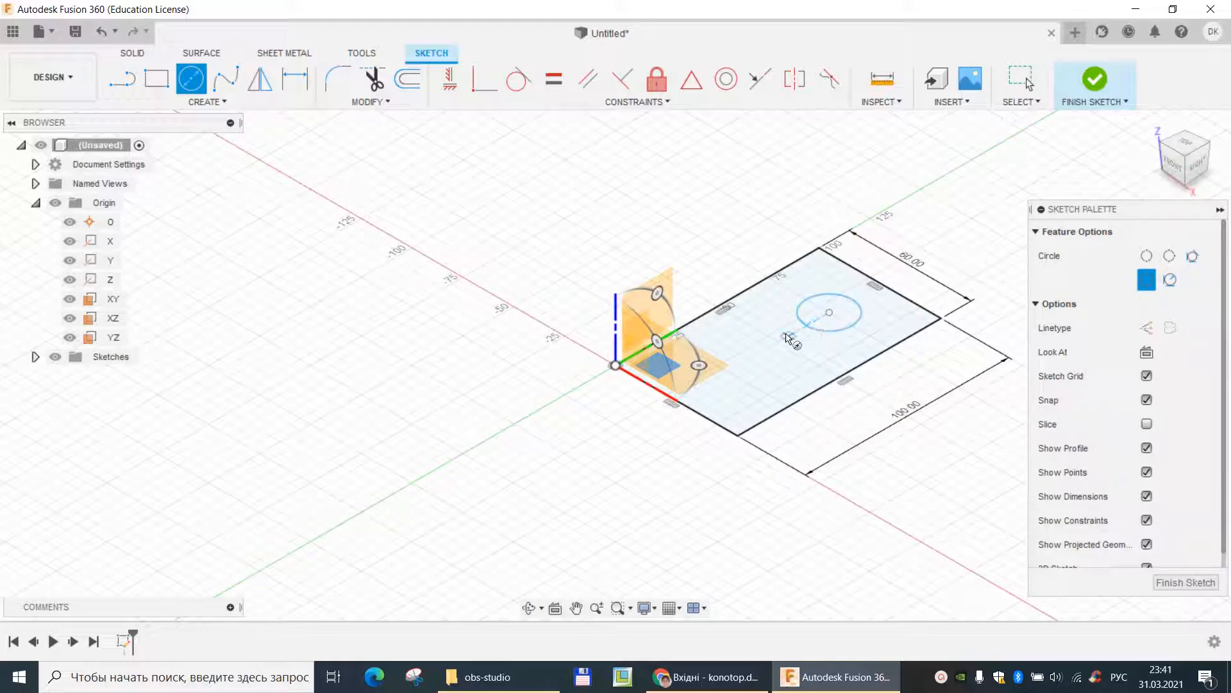
{"action": "left_click", "coordinate": [748, 360]}
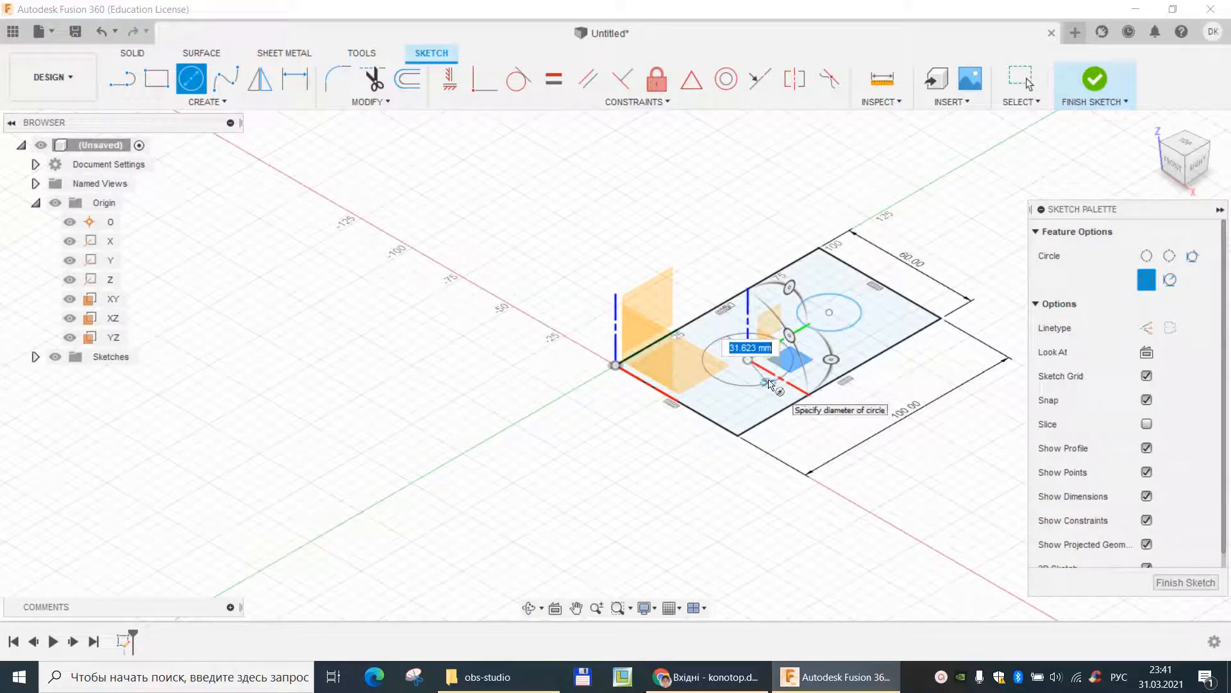
{"action": "left_click", "coordinate": [769, 383]}
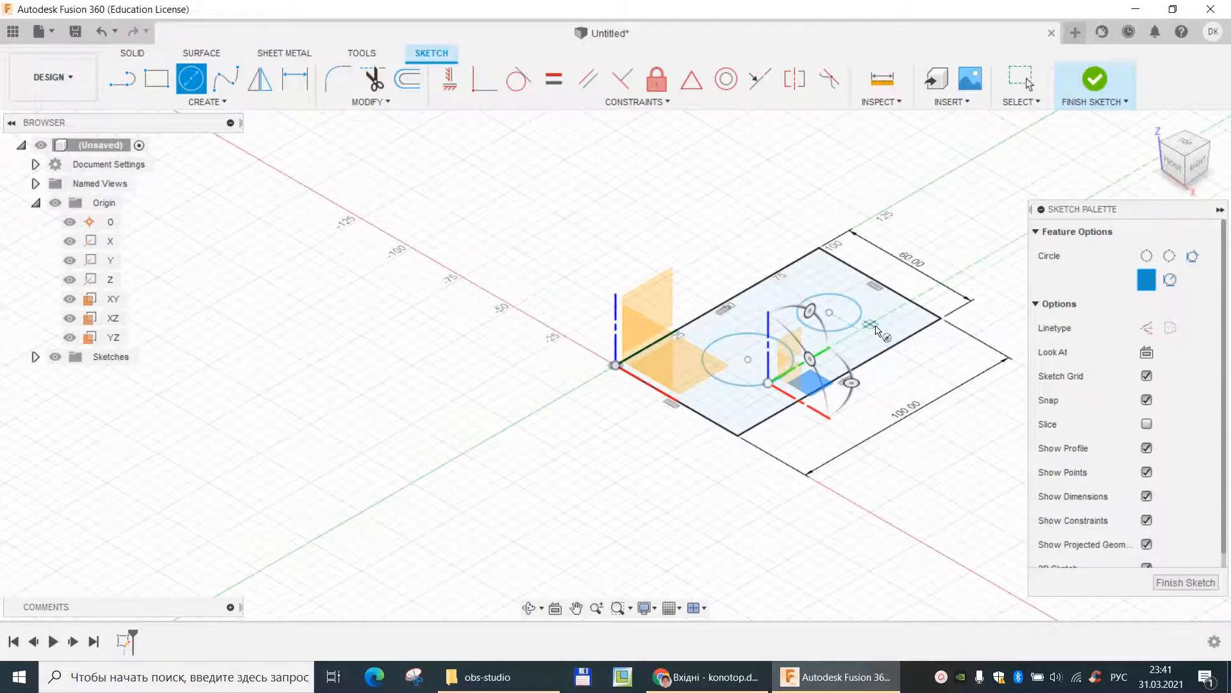
{"action": "key", "text": "Escape"}
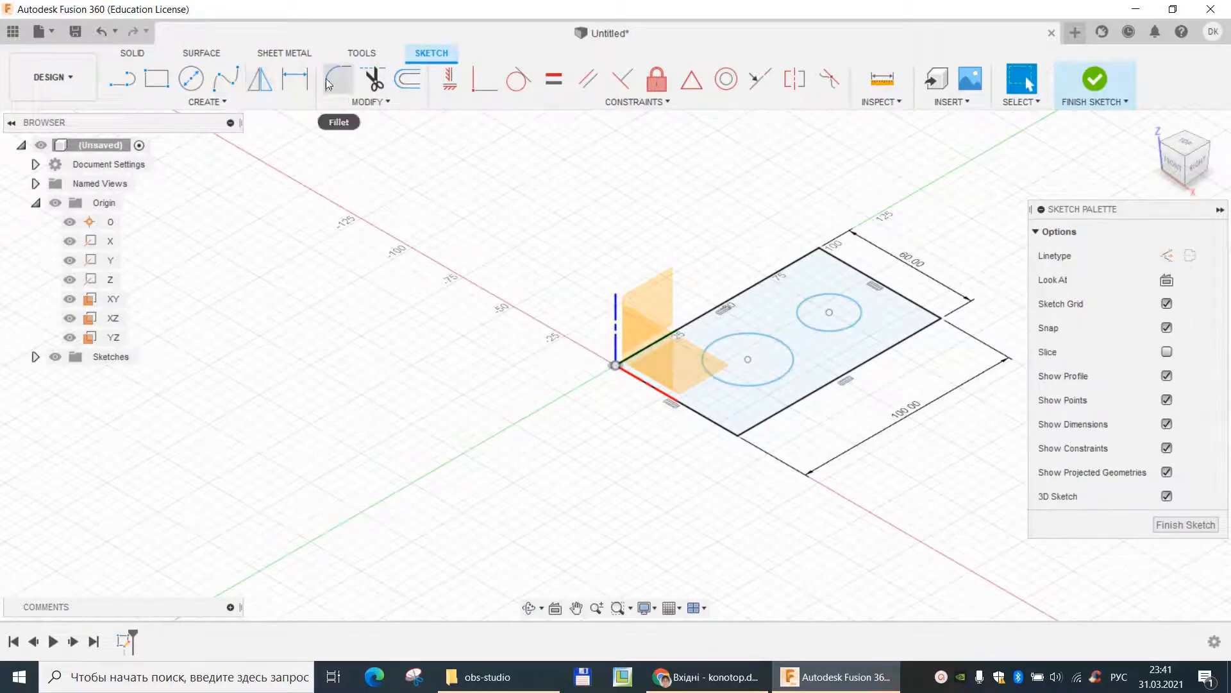
- Dimension the circle nearer the origin to a 30 mm diameter
{"action": "left_click", "coordinate": [296, 80]}
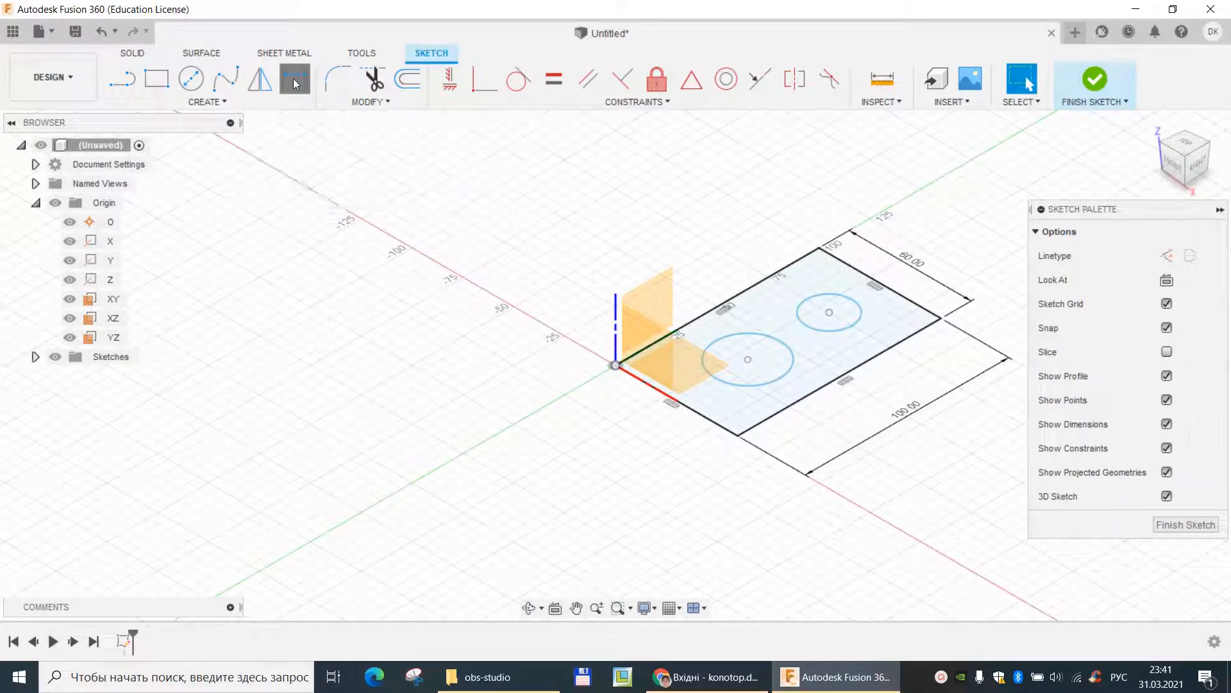
{"action": "left_click", "coordinate": [754, 335]}
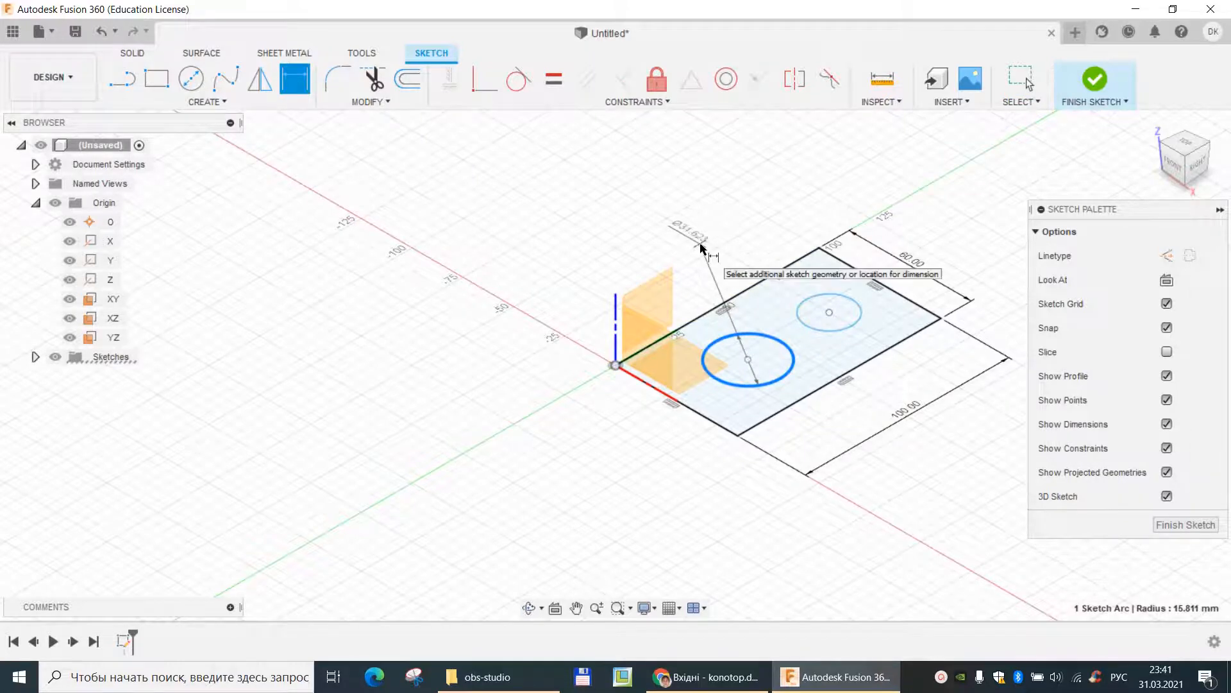
{"action": "left_click", "coordinate": [705, 244]}
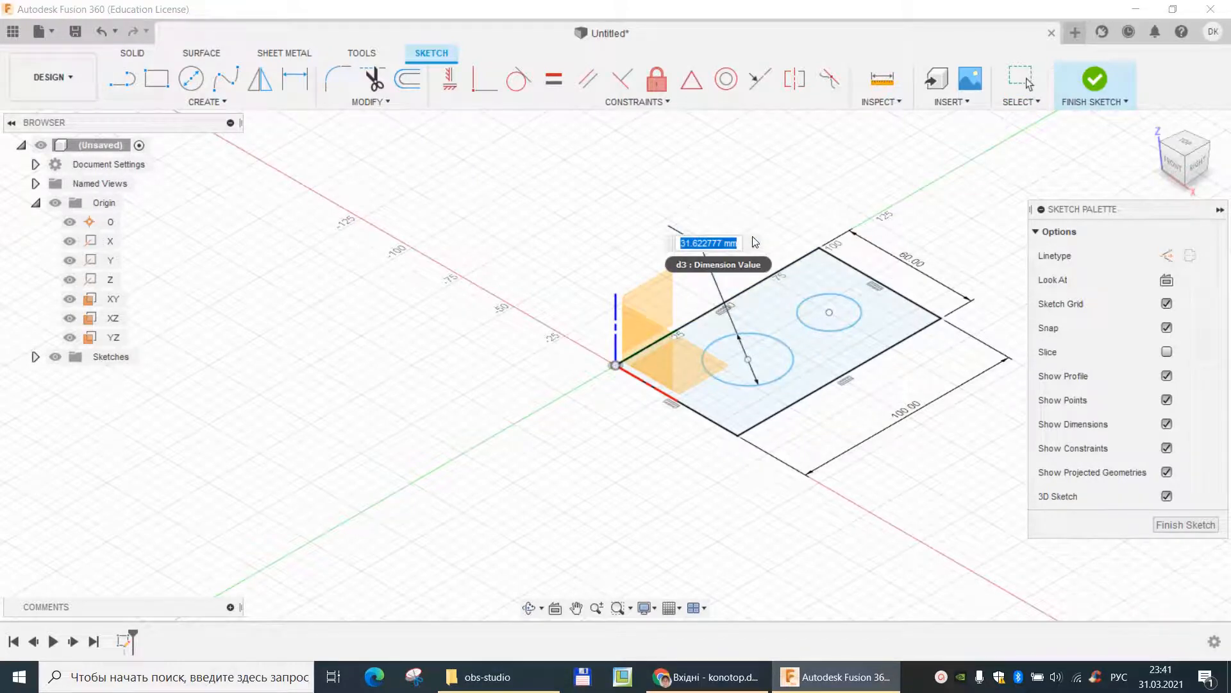
{"action": "type", "text": "30"}
{"action": "key", "text": "Return"}
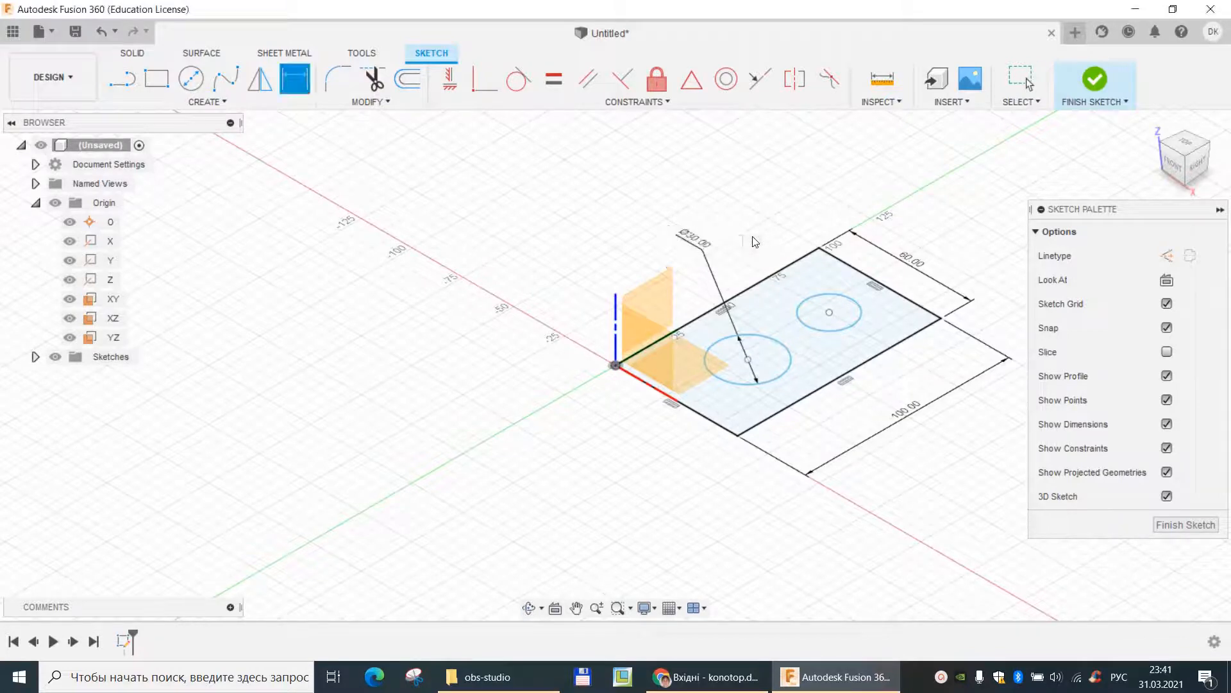
{"action": "key", "text": "Escape"}
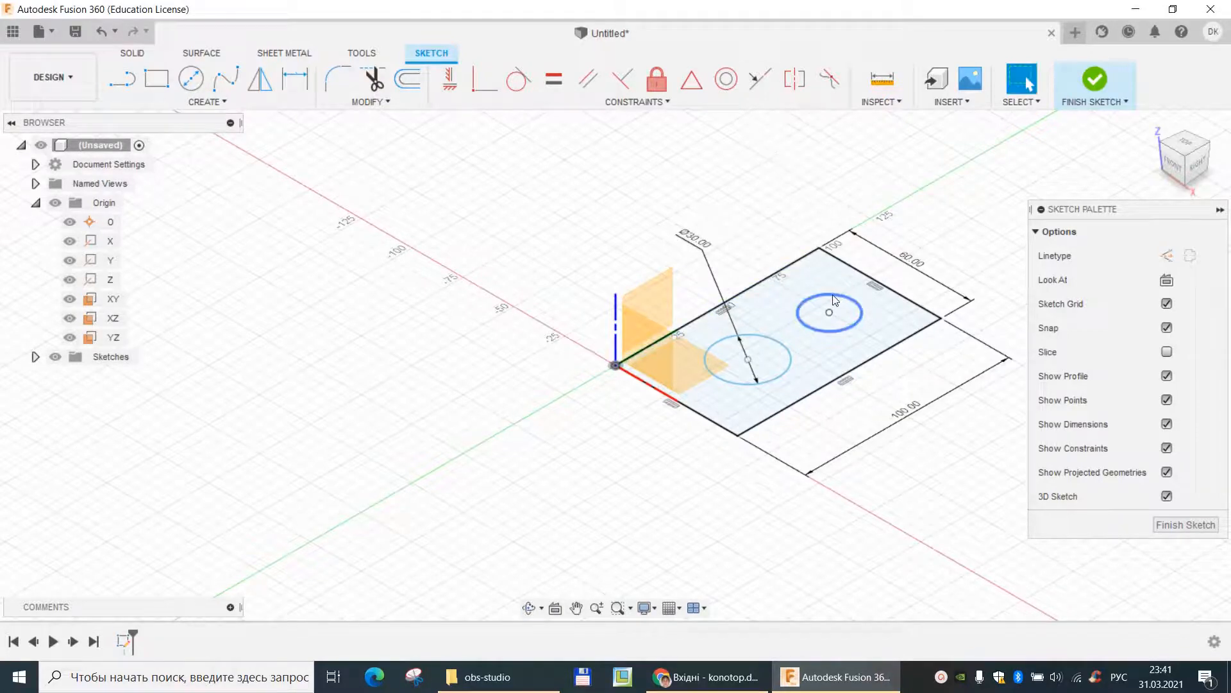
- Apply an Equal constraint between the two circles
{"action": "left_click", "coordinate": [834, 300]}
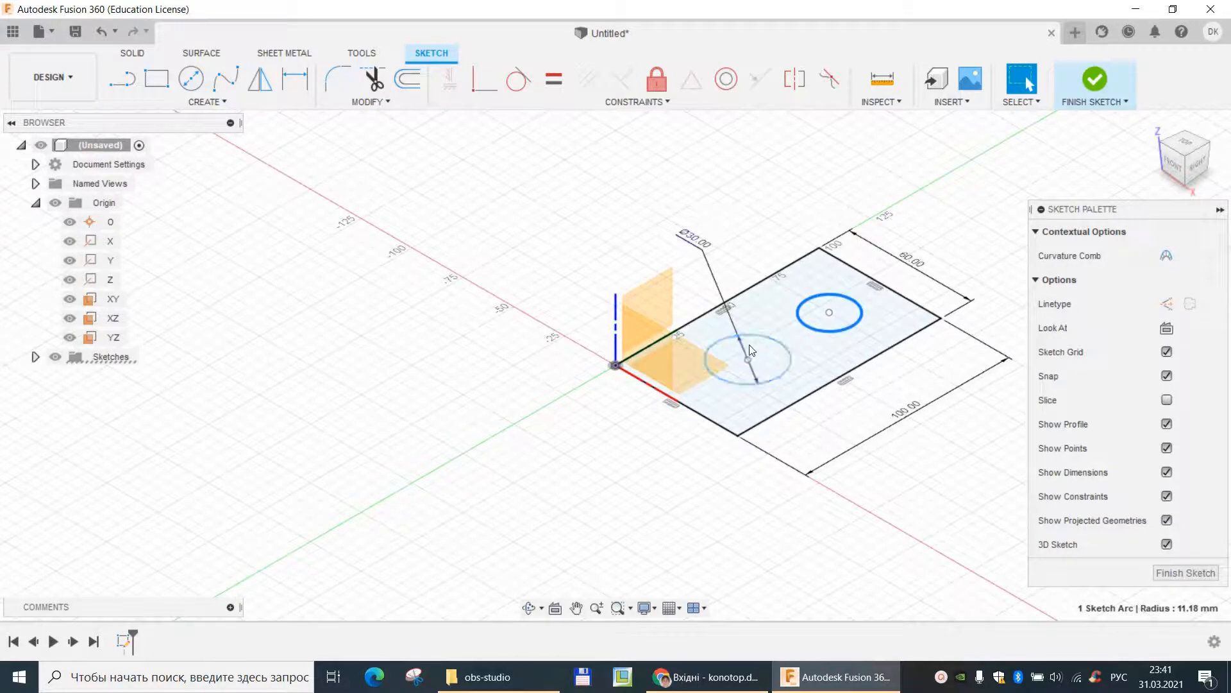
{"action": "left_click", "coordinate": [764, 343]}
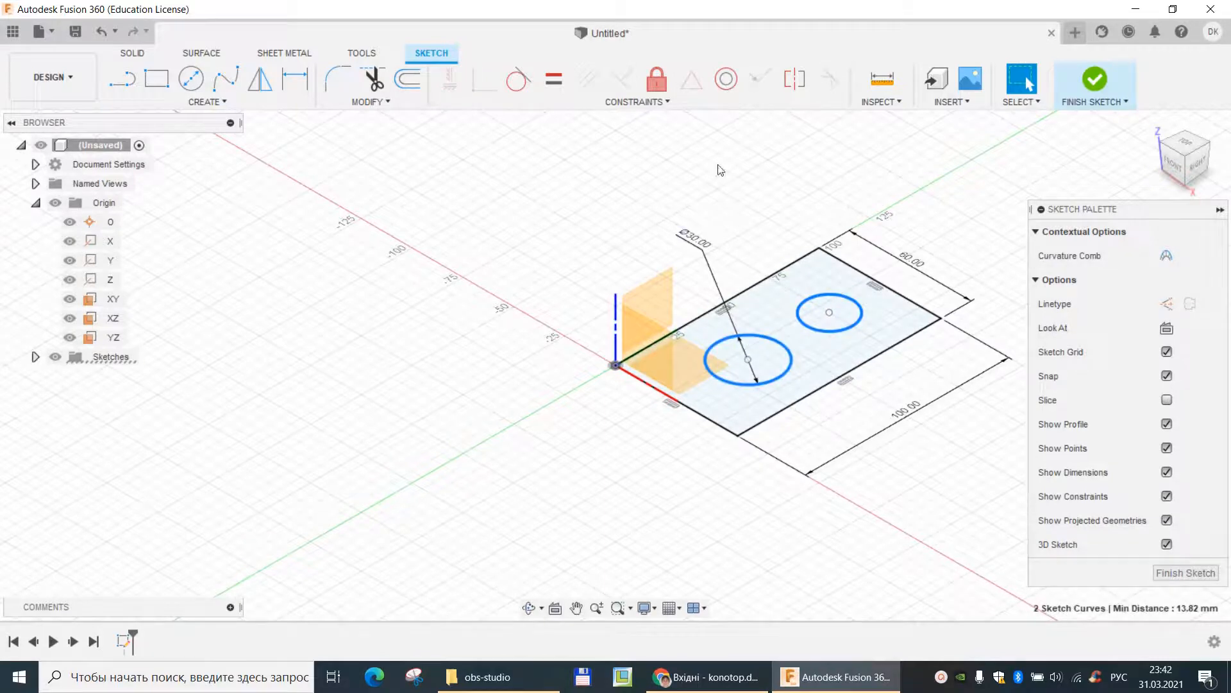
{"action": "left_click", "coordinate": [551, 79]}
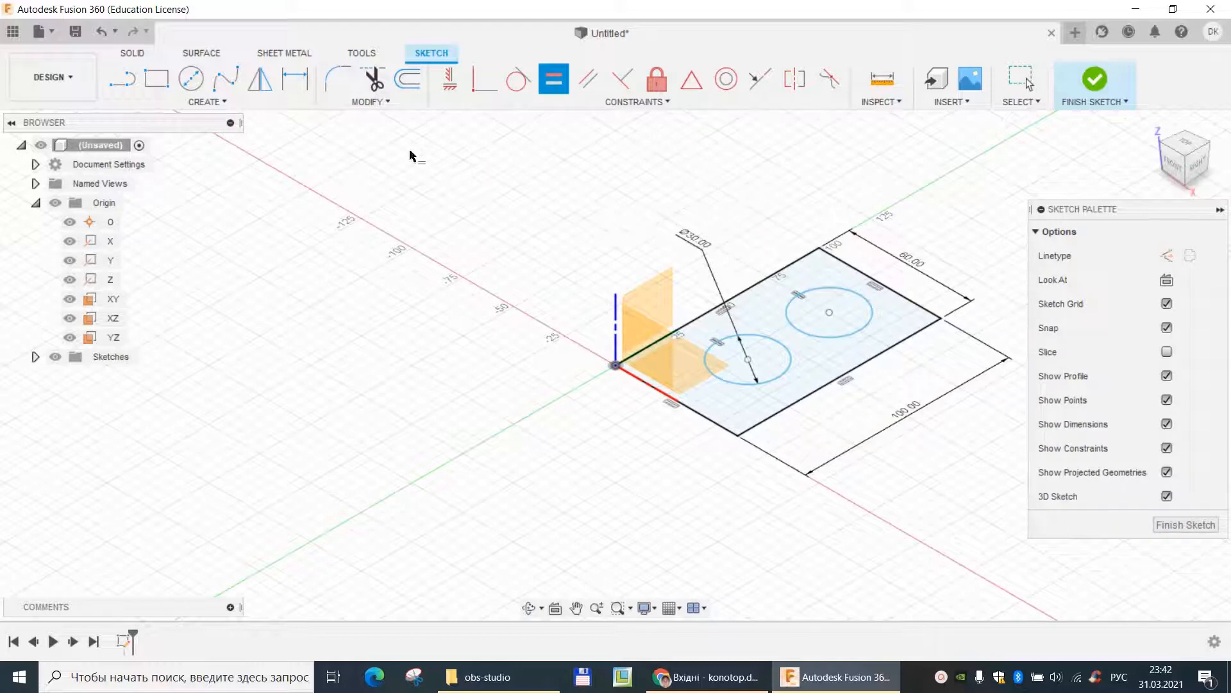
- Dimension the nearer circle's center 35 mm from the short edge on the X axis and 30 mm from the long edge on the Y axis
{"action": "left_click", "coordinate": [297, 80]}
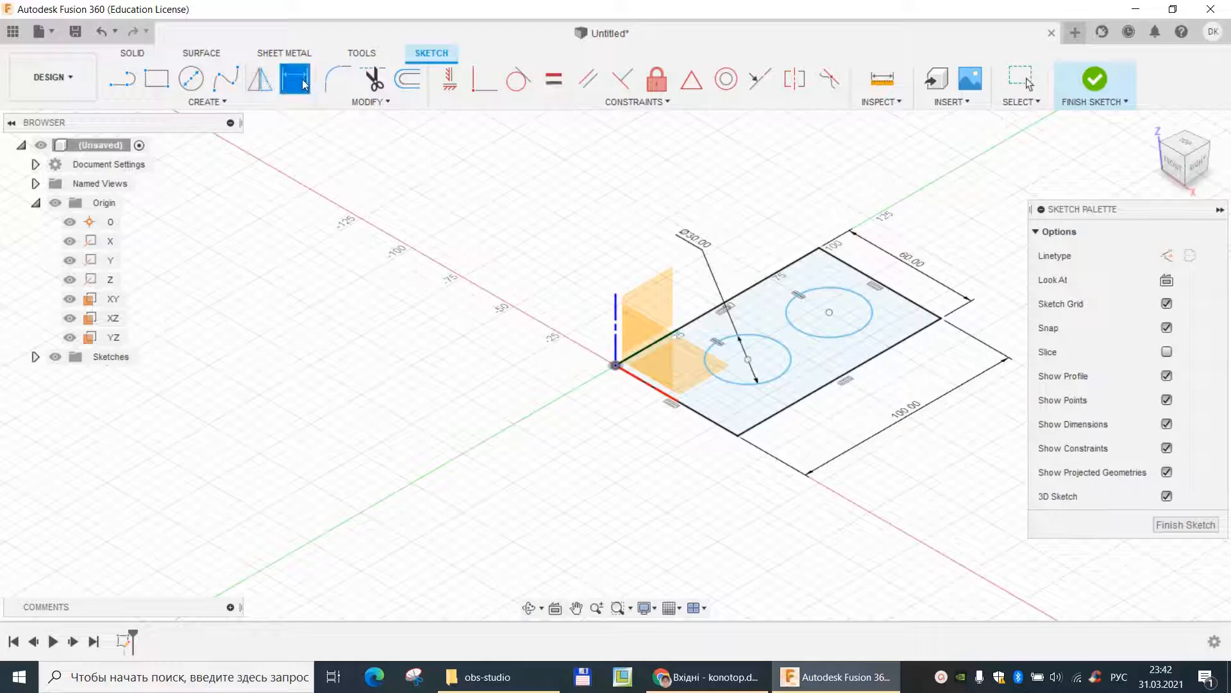
{"action": "left_click", "coordinate": [749, 361]}
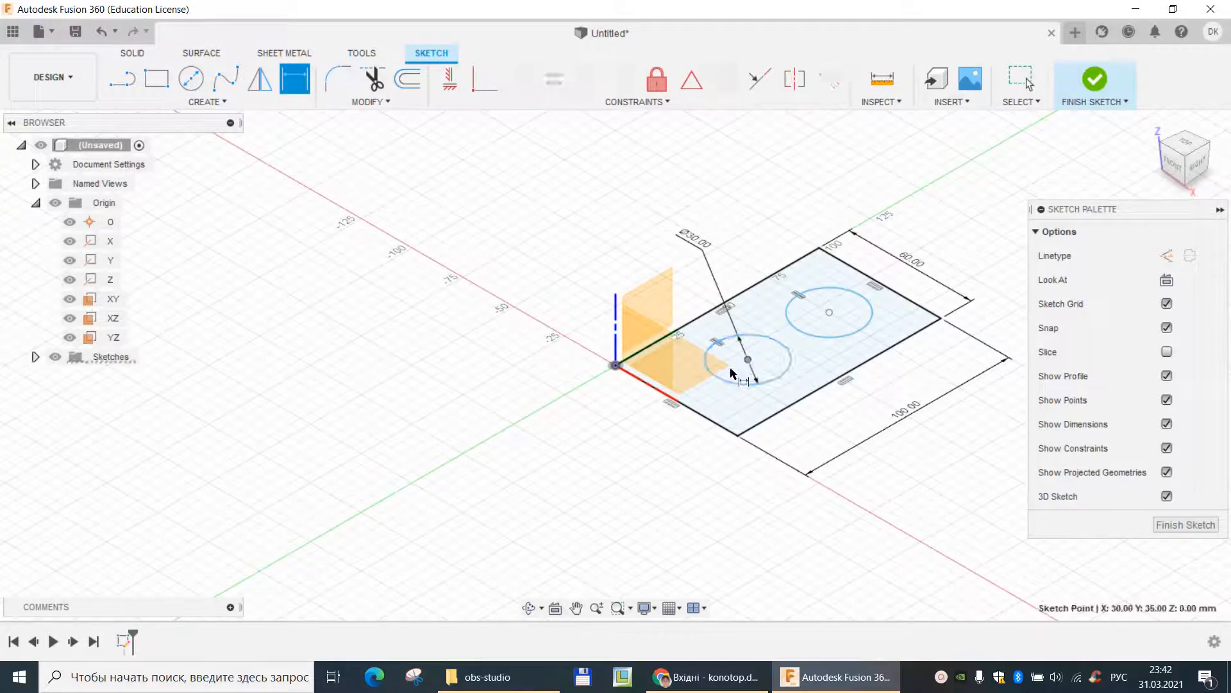
{"action": "left_click", "coordinate": [693, 411]}
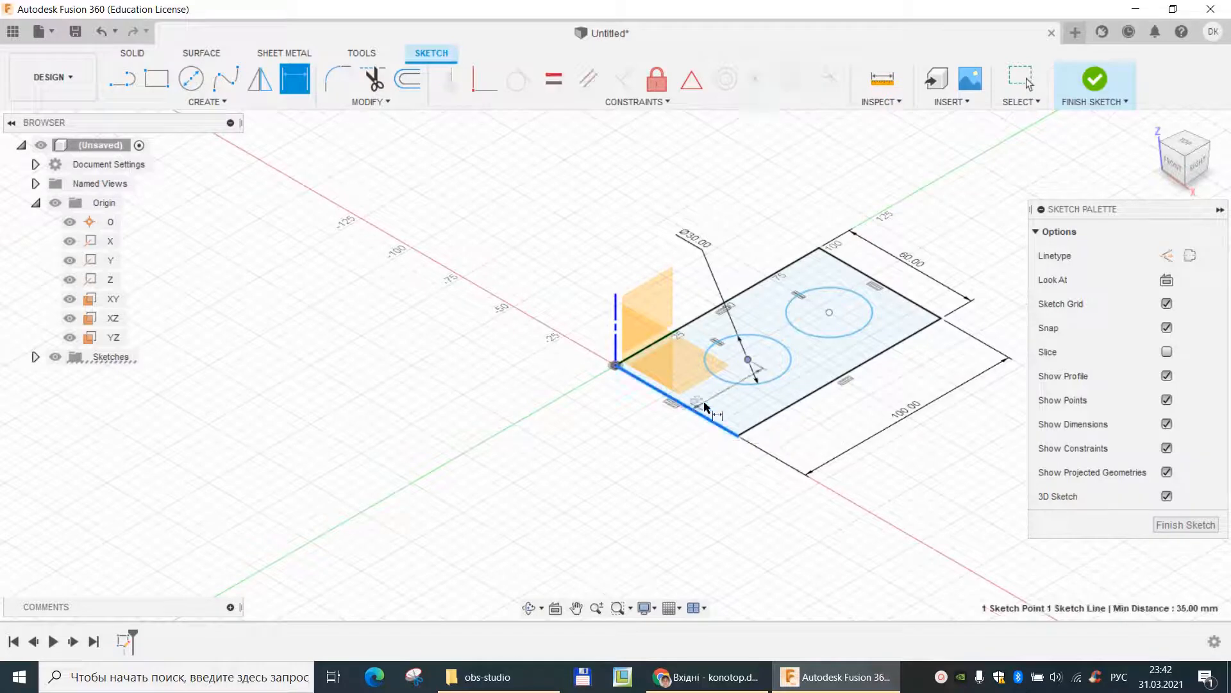
{"action": "left_click", "coordinate": [681, 446]}
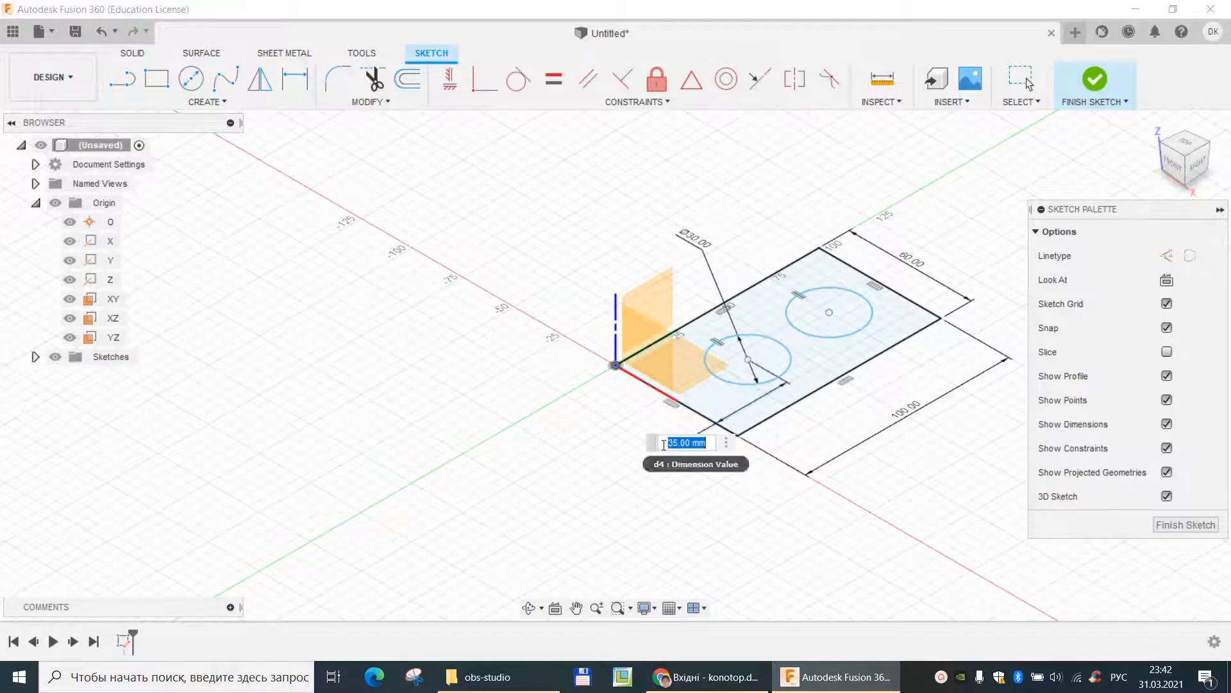
{"action": "key", "text": "Return"}
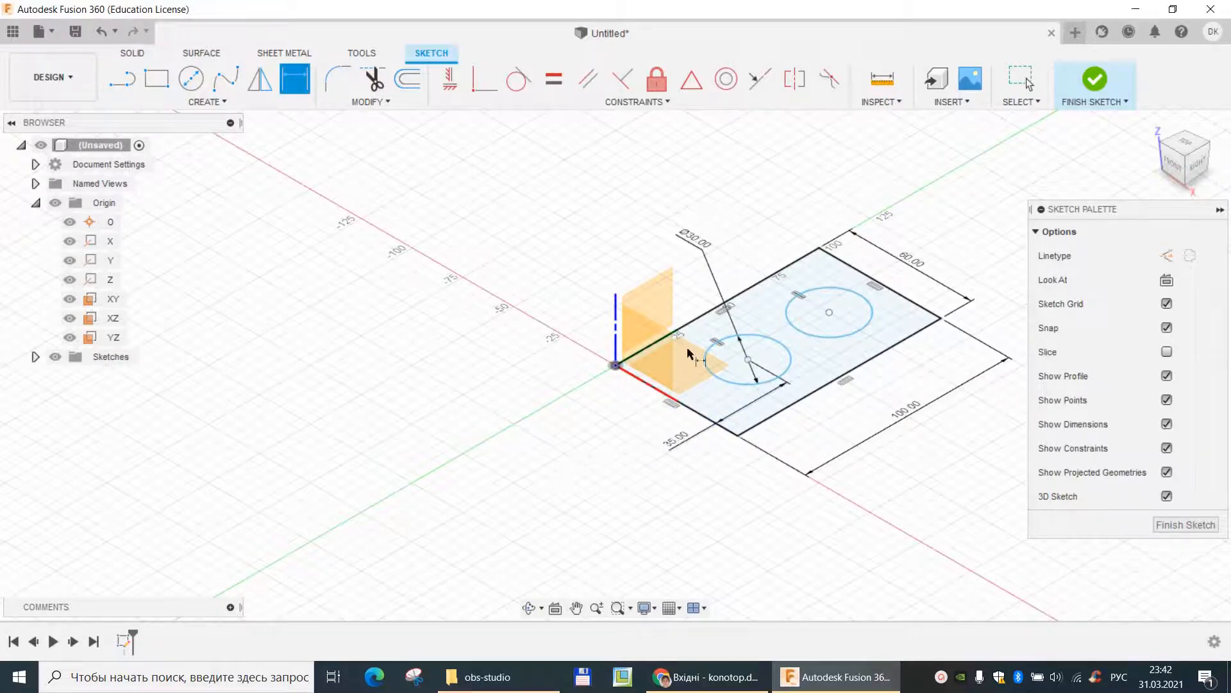
{"action": "left_click", "coordinate": [748, 359]}
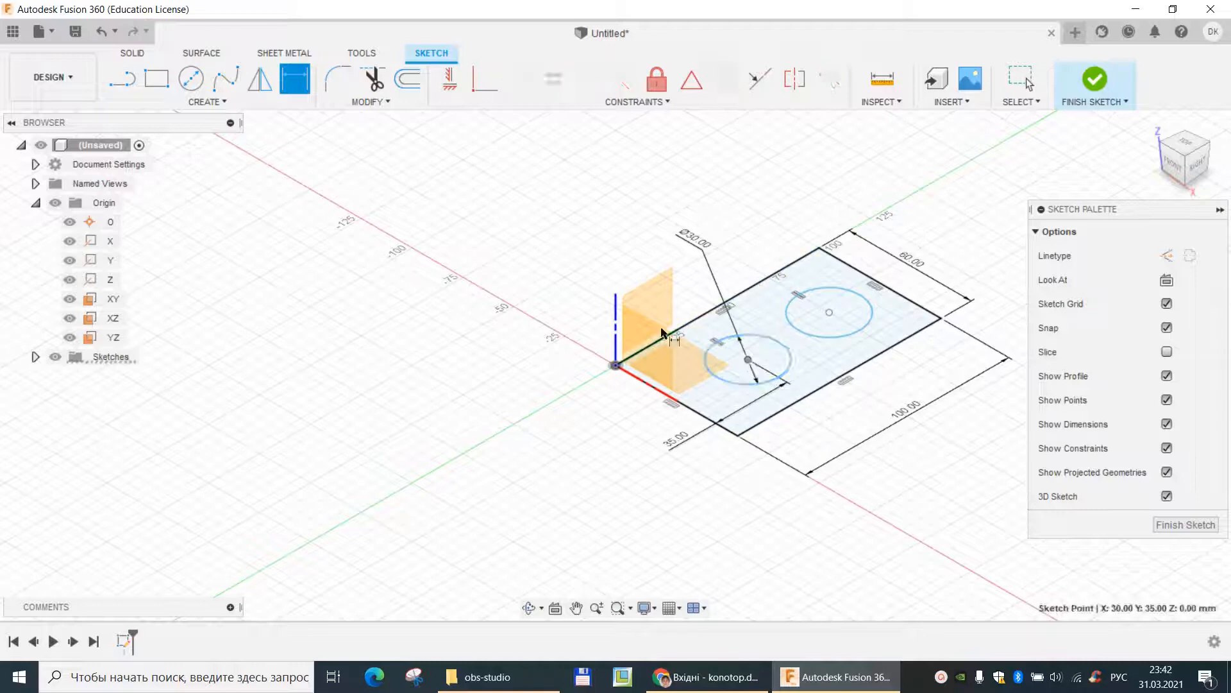
{"action": "left_click", "coordinate": [688, 327]}
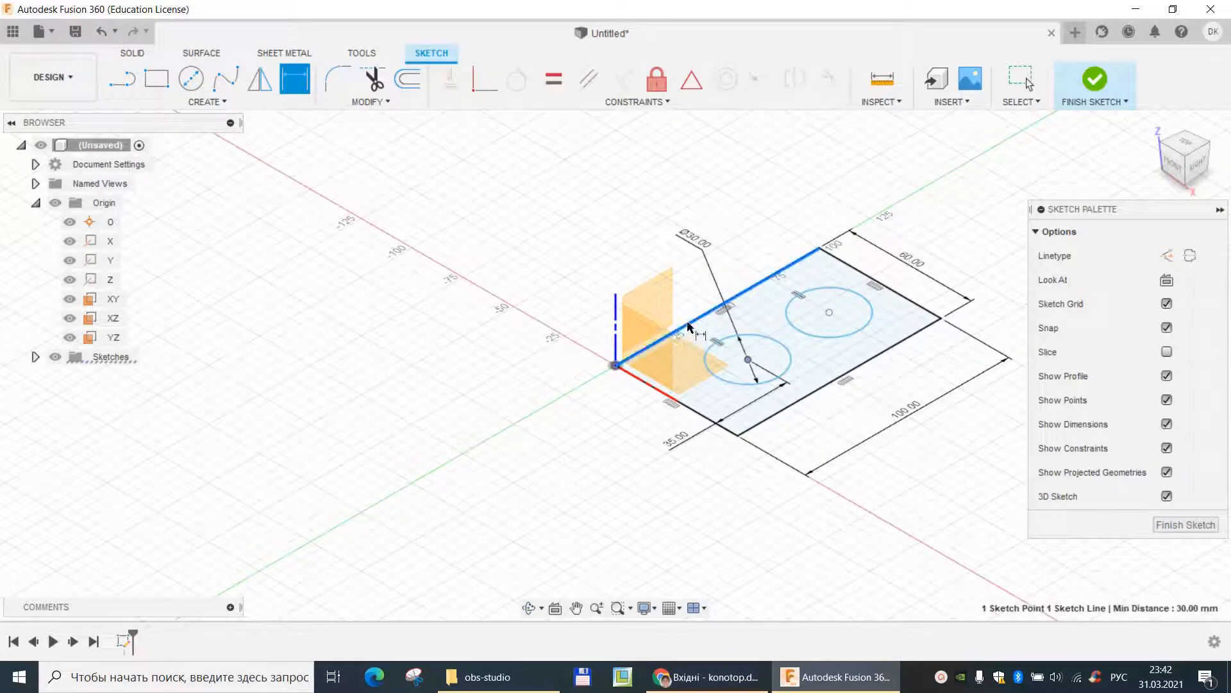
{"action": "left_click", "coordinate": [550, 290]}
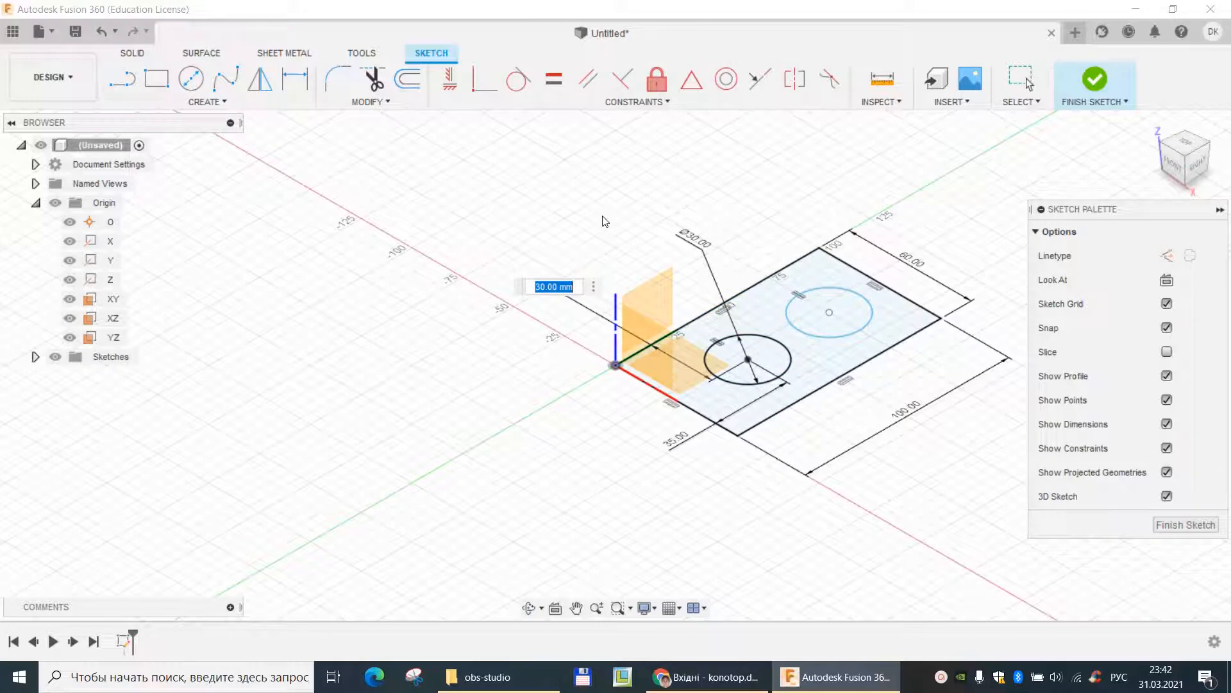
{"action": "key", "text": "Return"}
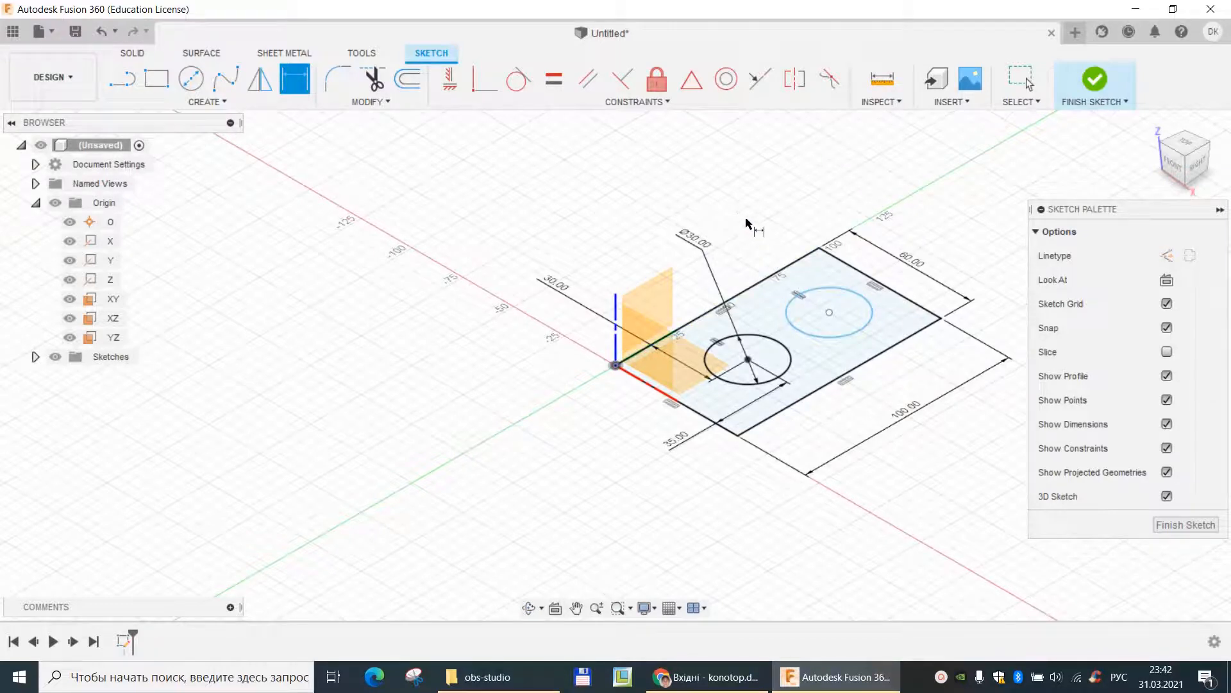
{"action": "key", "text": "Escape"}
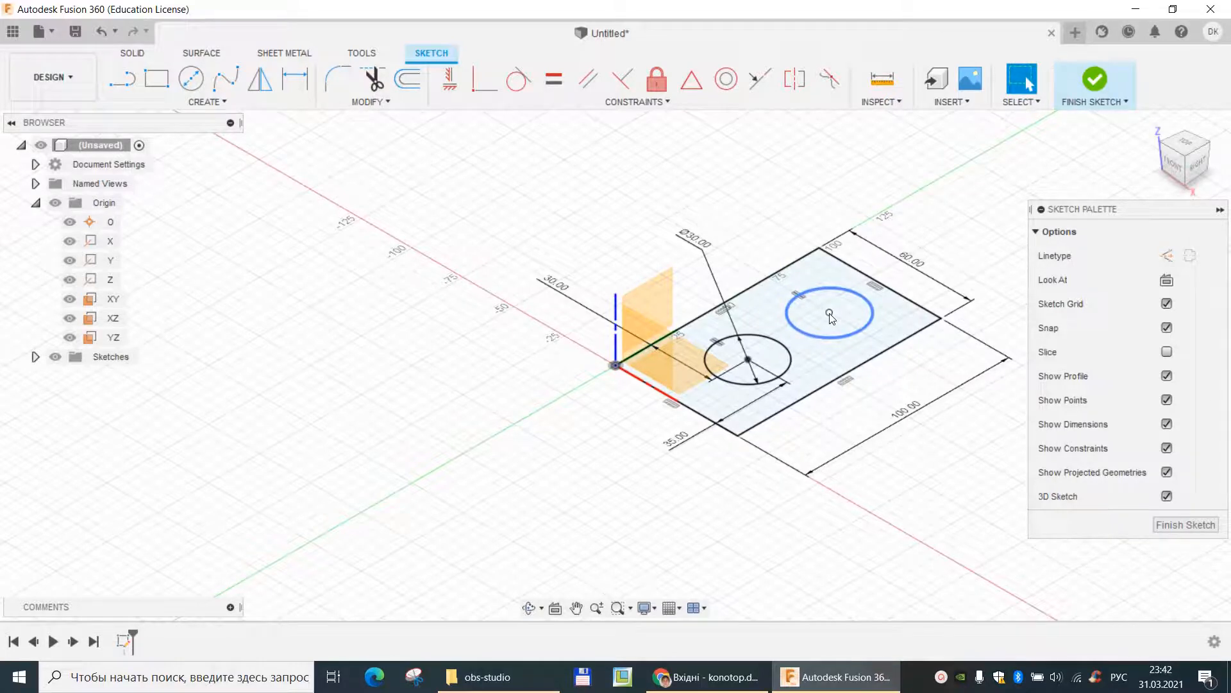
{"action": "left_click", "coordinate": [748, 360]}
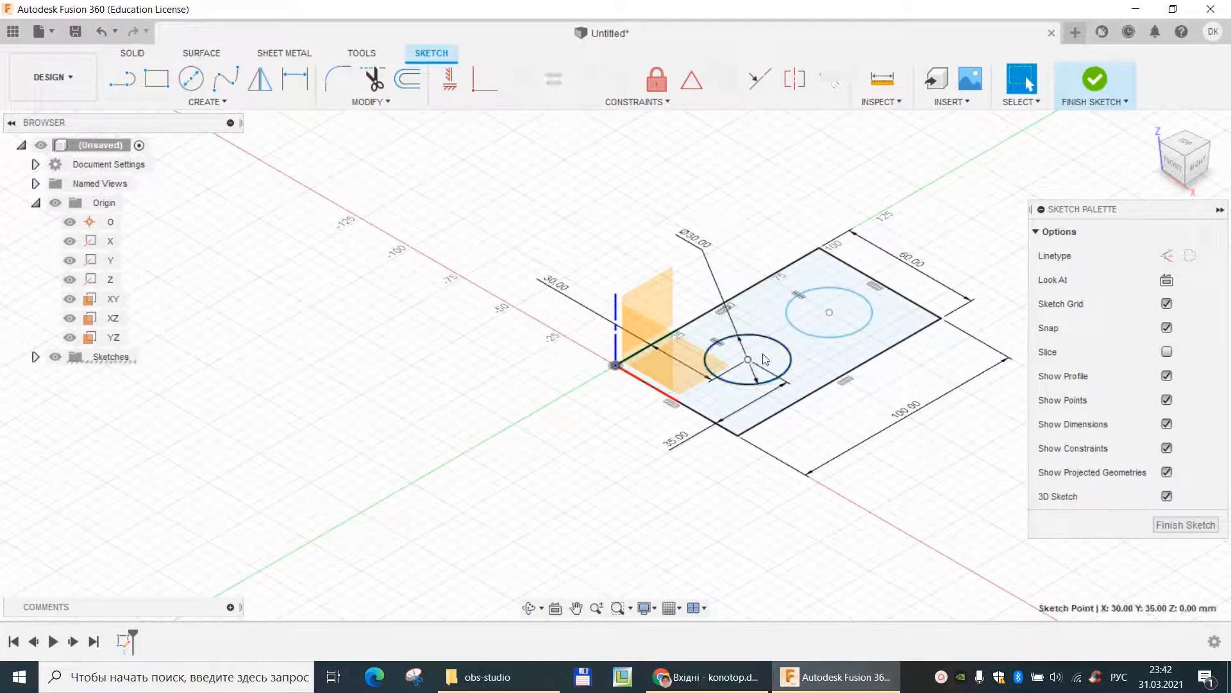
{"action": "left_click", "coordinate": [830, 313], "text": "shift"}
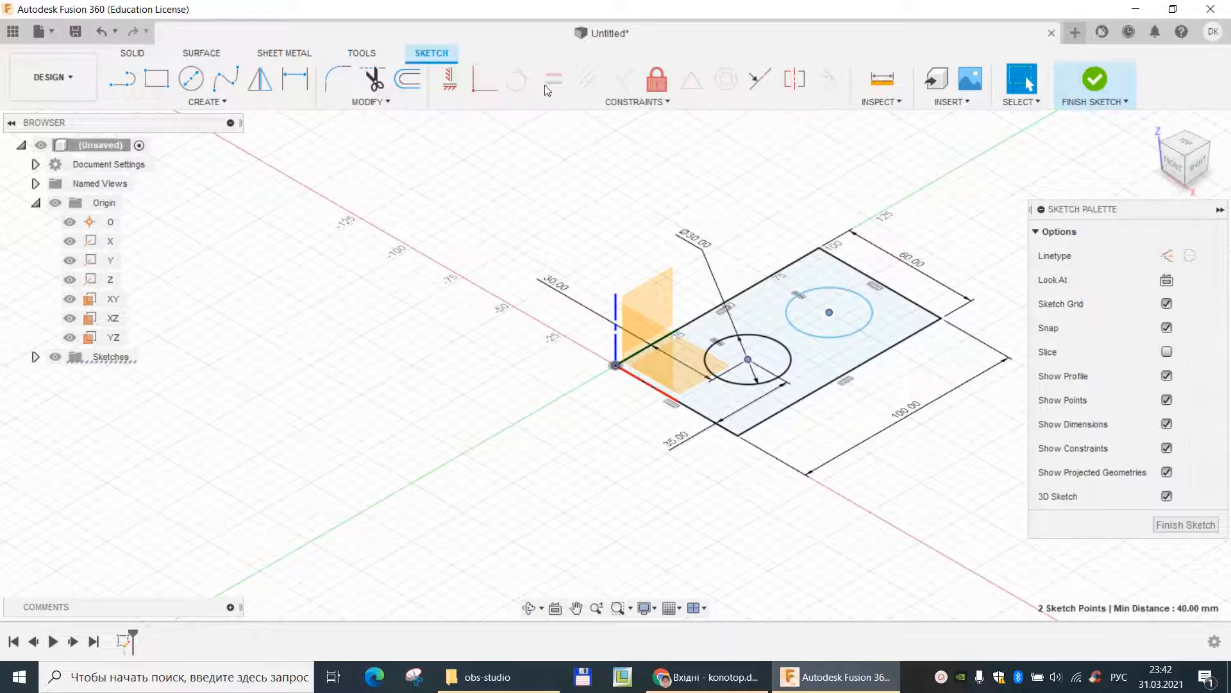
{"action": "left_click", "coordinate": [756, 78]}
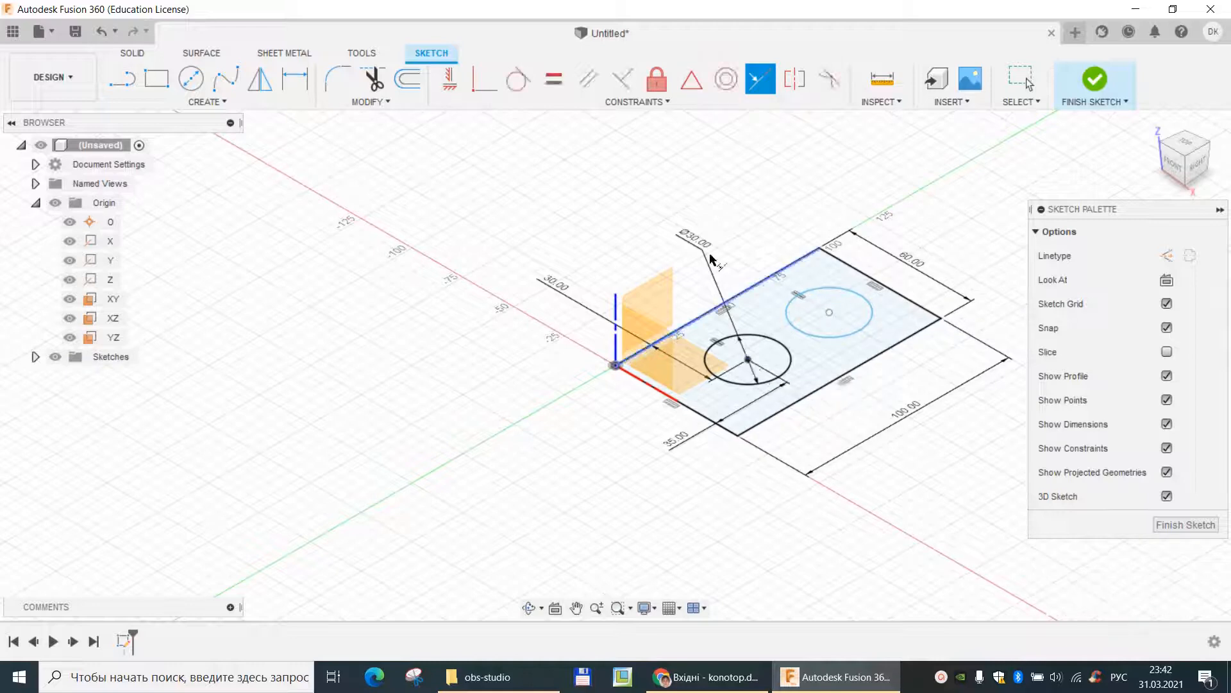
{"action": "key", "text": "Escape"}
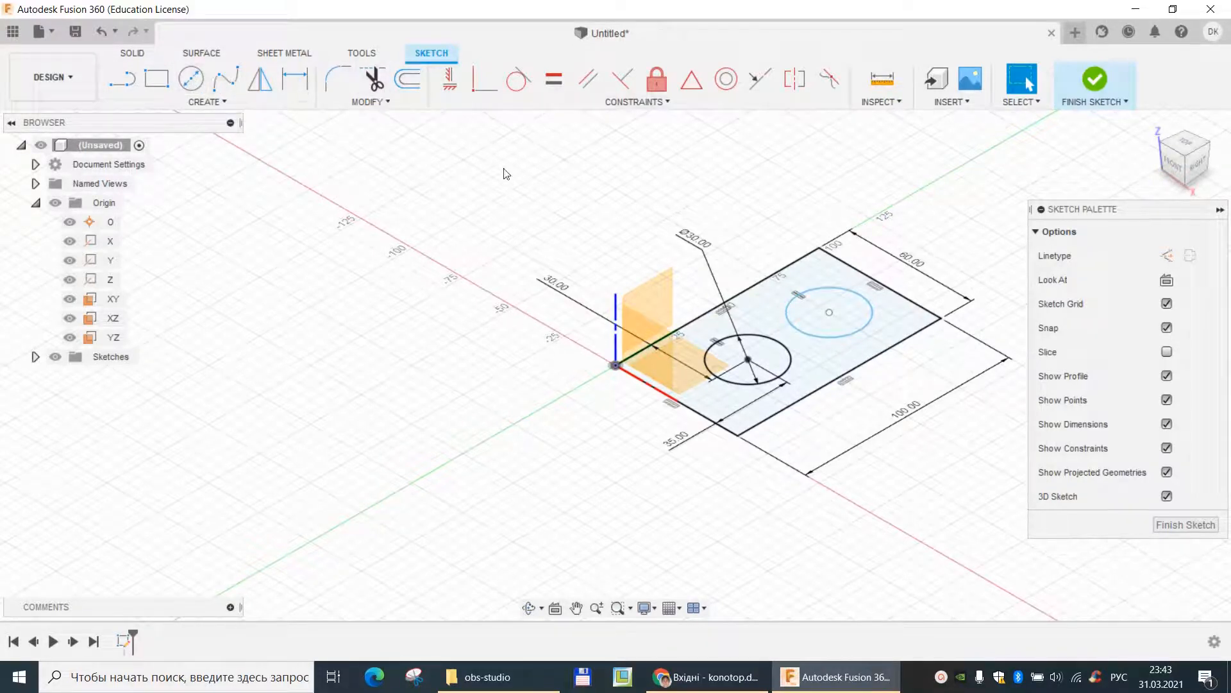
- Dimension the far circle's center 30 mm from the rectangle's long edge and 25 mm from the far short edge
{"action": "key", "text": "d"}
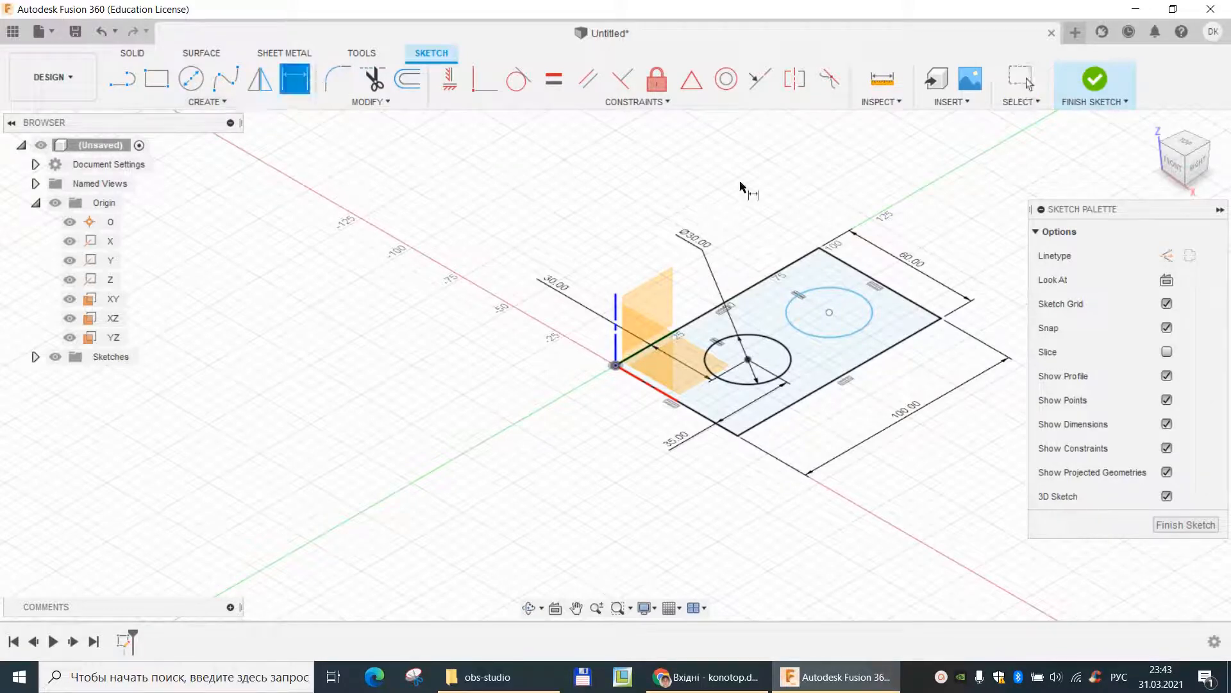
{"action": "left_click", "coordinate": [829, 313]}
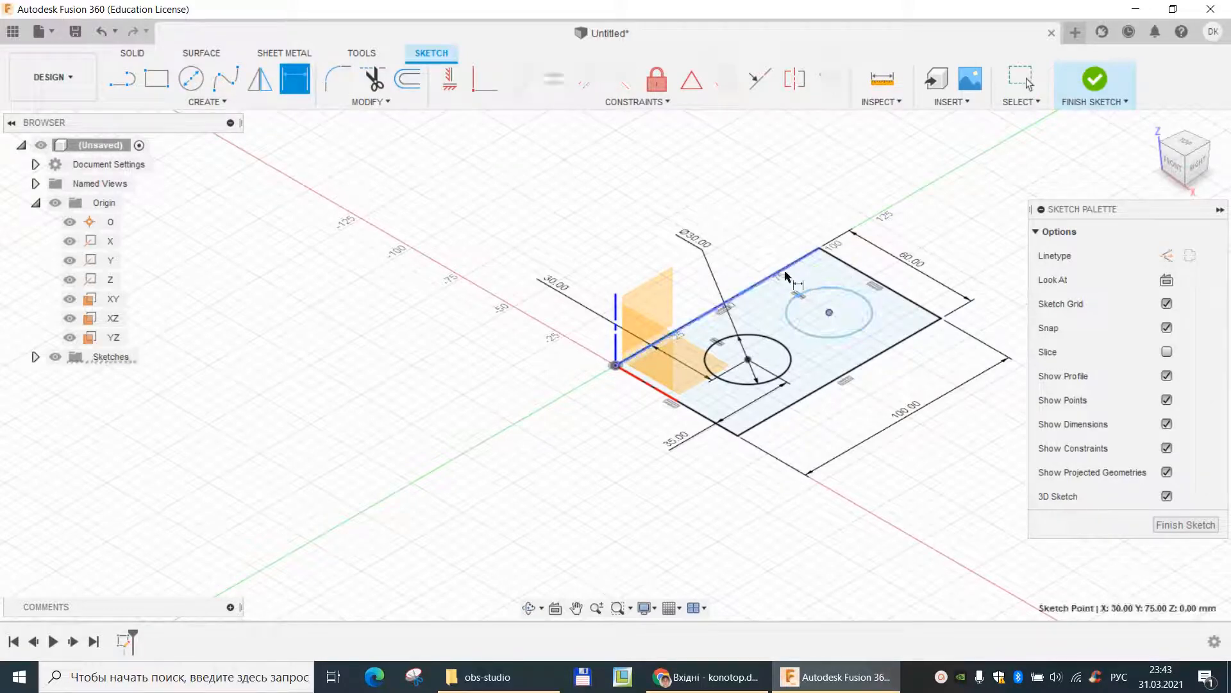
{"action": "left_click", "coordinate": [789, 266]}
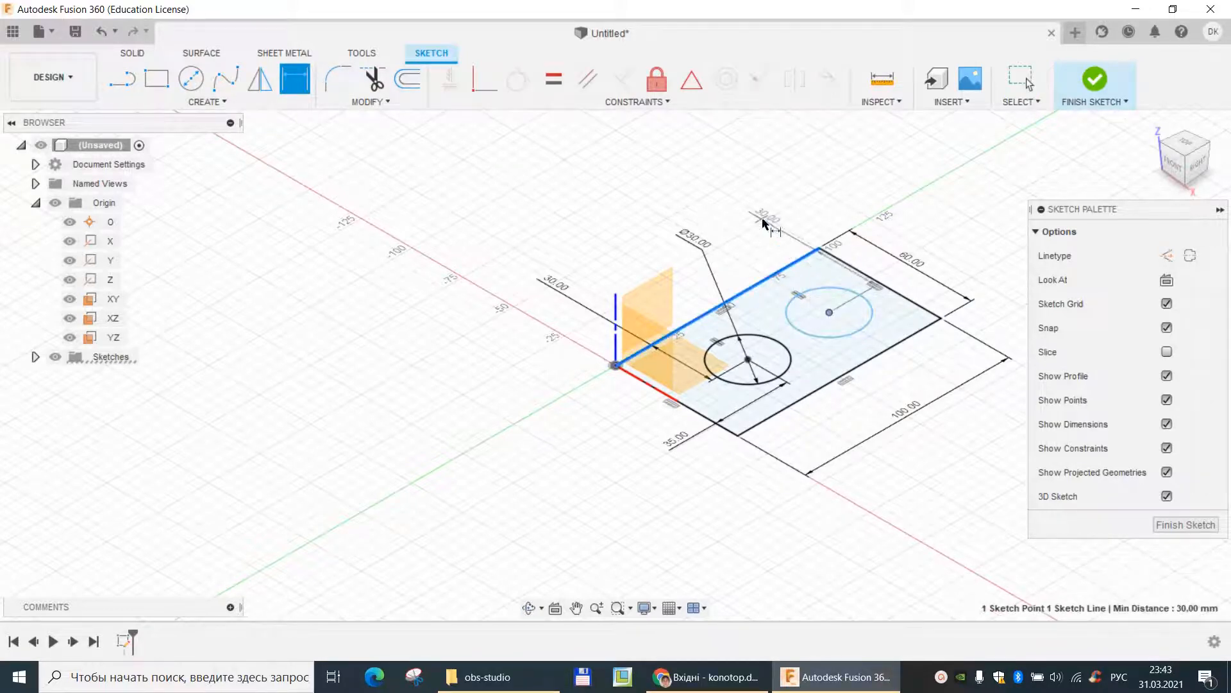
{"action": "left_click", "coordinate": [731, 234]}
{"action": "key", "text": "Return"}
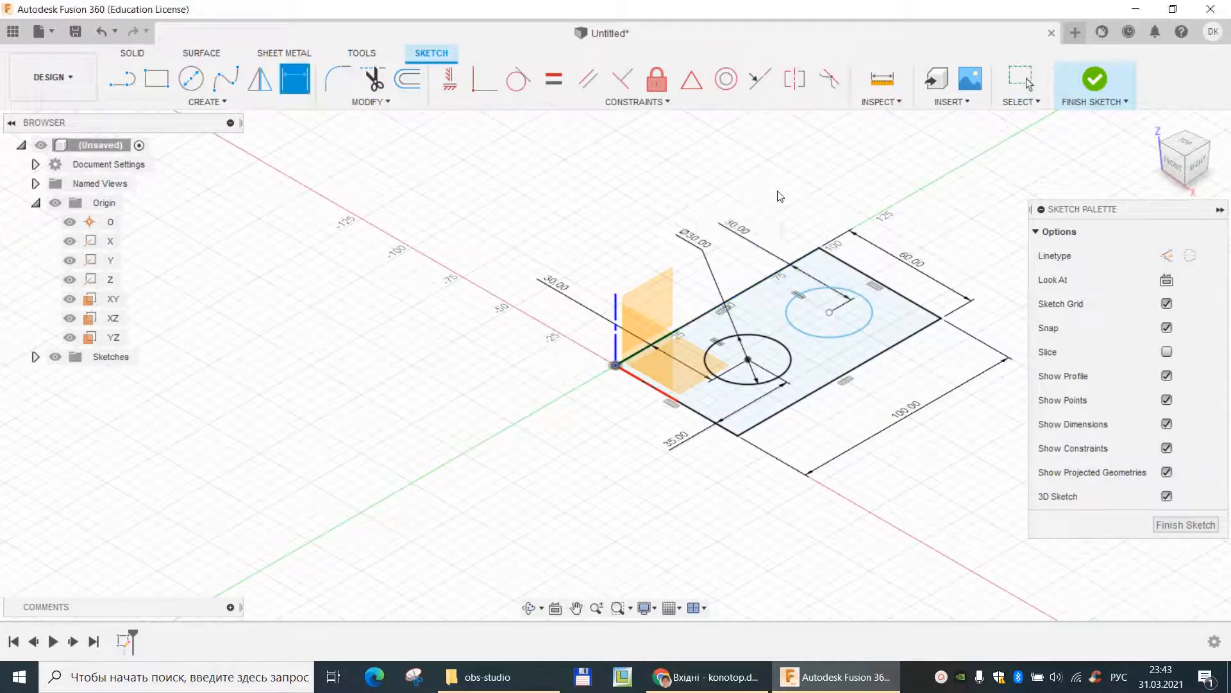
{"action": "left_click", "coordinate": [828, 313]}
{"action": "left_click", "coordinate": [923, 308]}
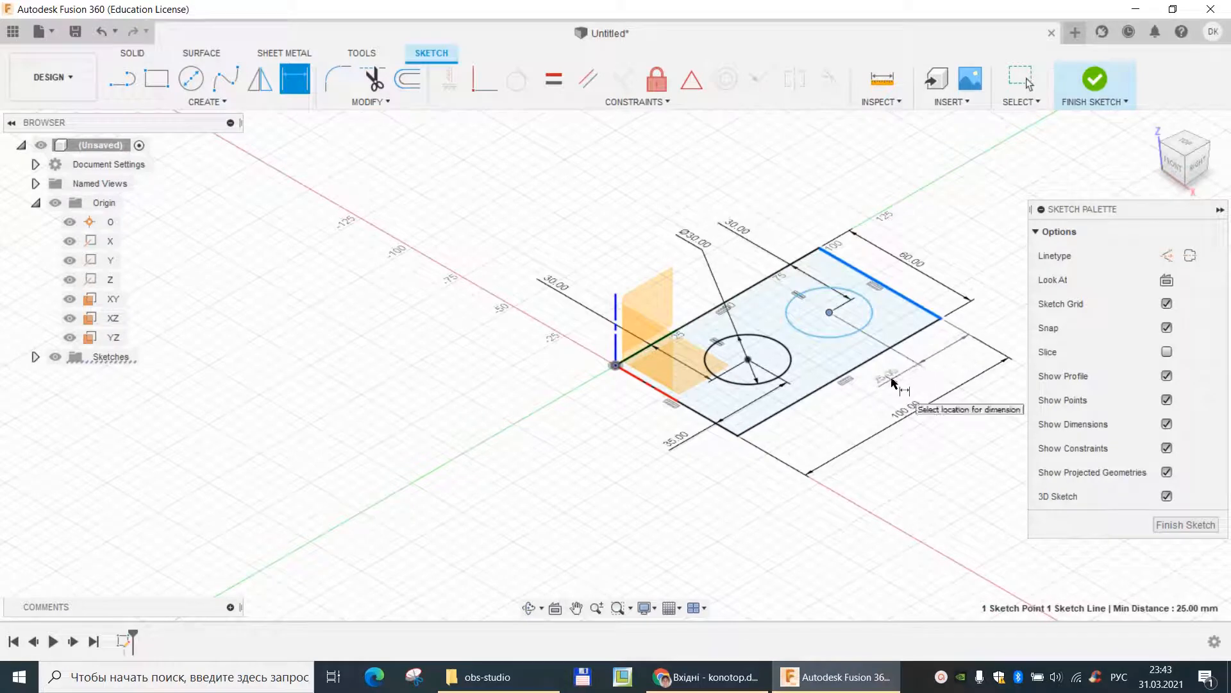
{"action": "left_click", "coordinate": [895, 381]}
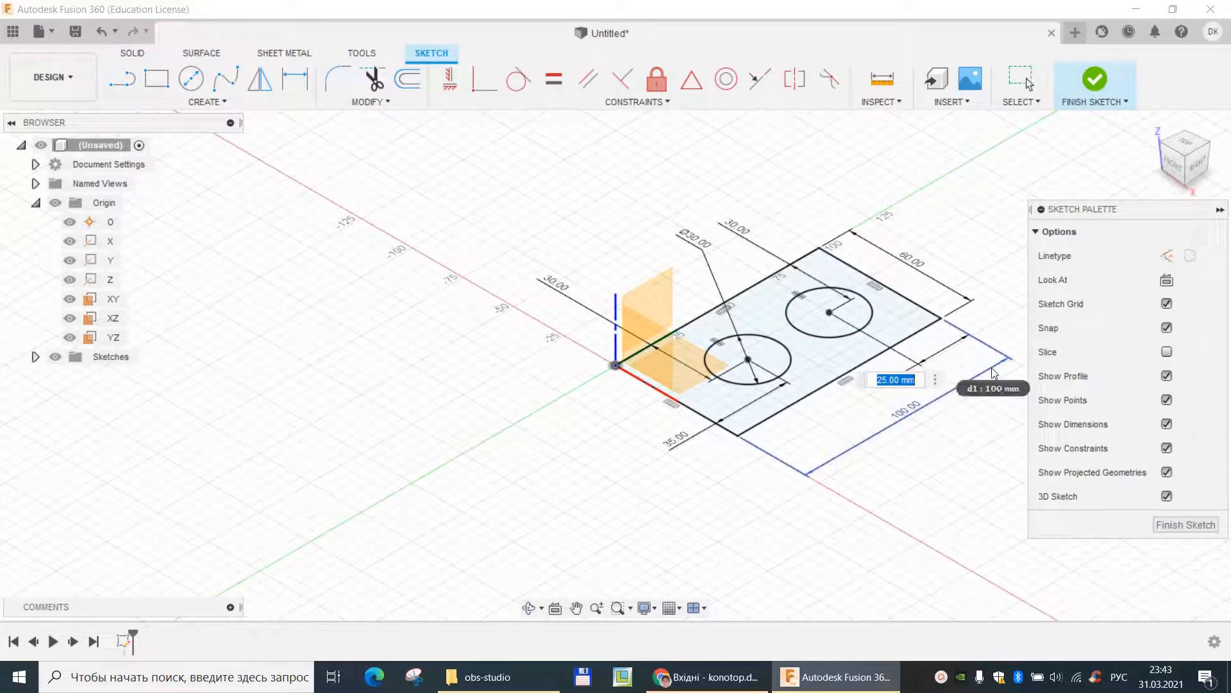
{"action": "key", "text": "Return"}
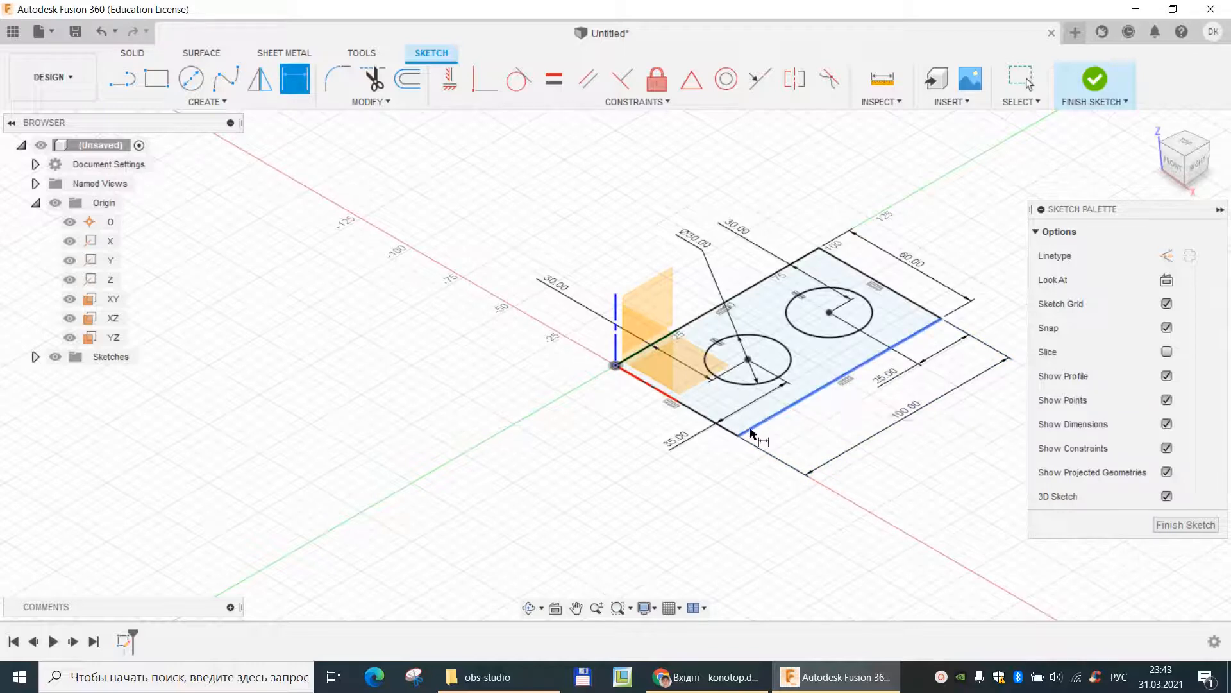
{"action": "key", "text": "Escape"}
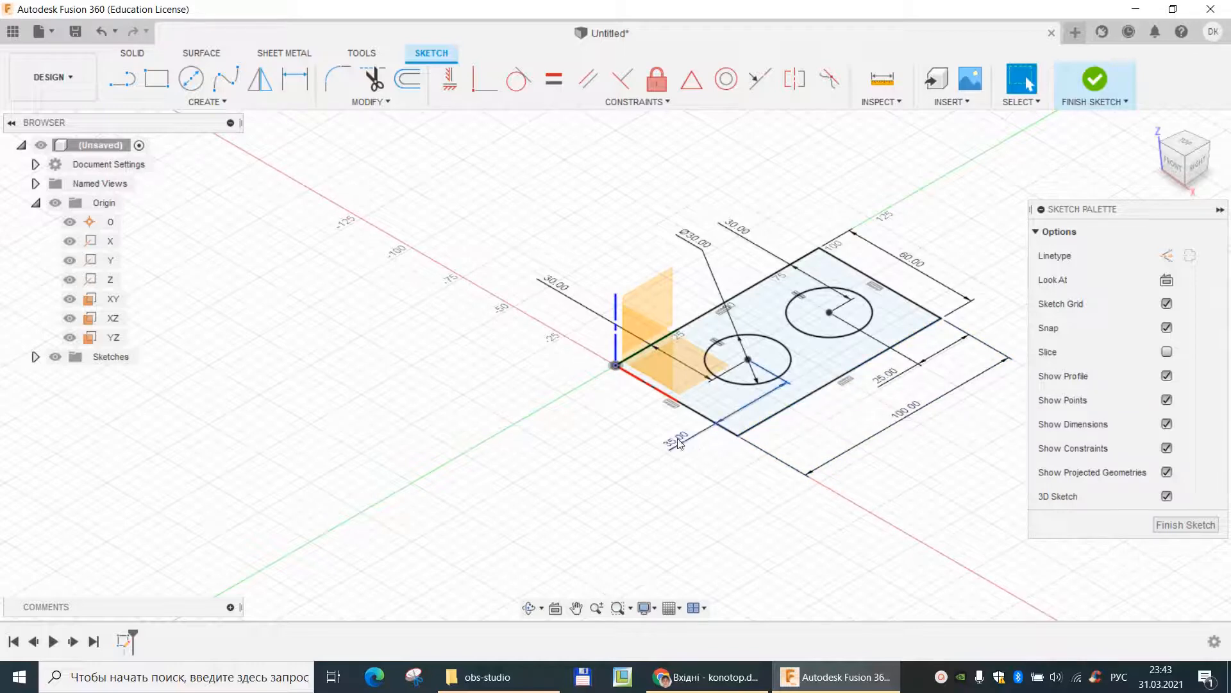
- Set the distance from the nearer circle's center to the short edge at the origin to 25 mm
{"action": "double_click", "coordinate": [679, 443]}
{"action": "type", "text": "25"}
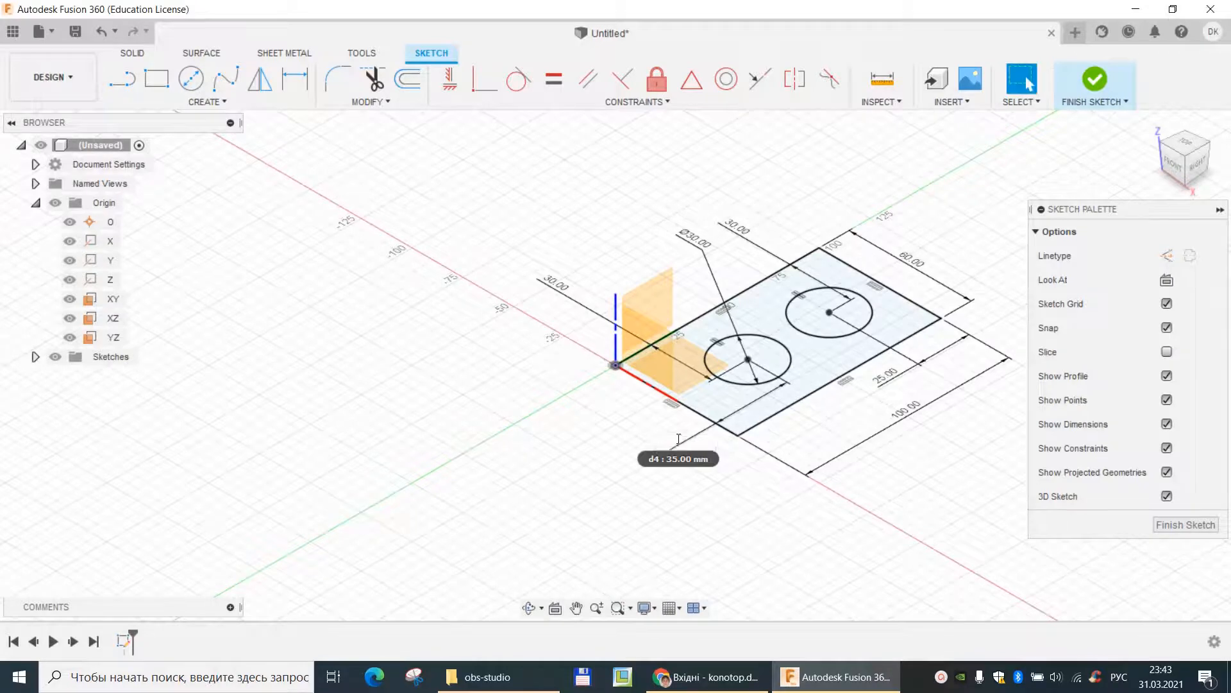
{"action": "key", "text": "Return"}
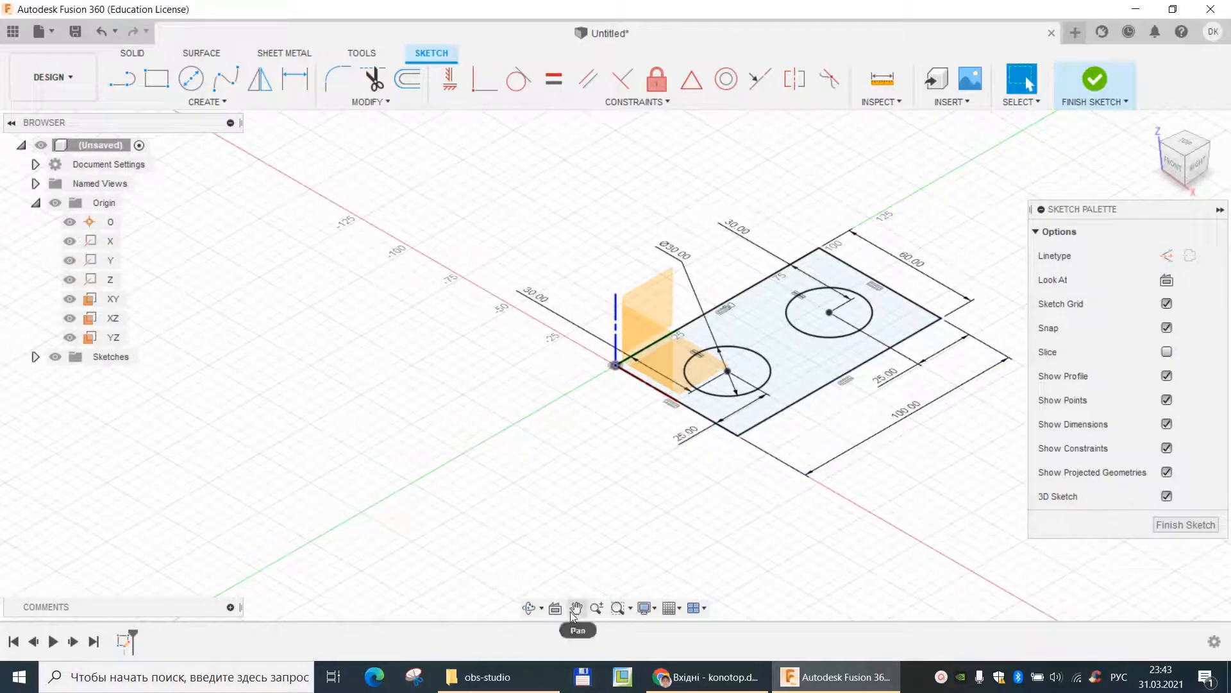
- Draw two straight lines tangent to both circles, one on each side, running parallel to the rectangle's long edges
{"action": "left_click", "coordinate": [528, 607]}
{"action": "mouse_move", "coordinate": [779, 347]}
{"action": "left_mouse_down"}
{"action": "mouse_move", "coordinate": [738, 443]}
{"action": "mouse_move", "coordinate": [716, 334]}
{"action": "left_mouse_up"}
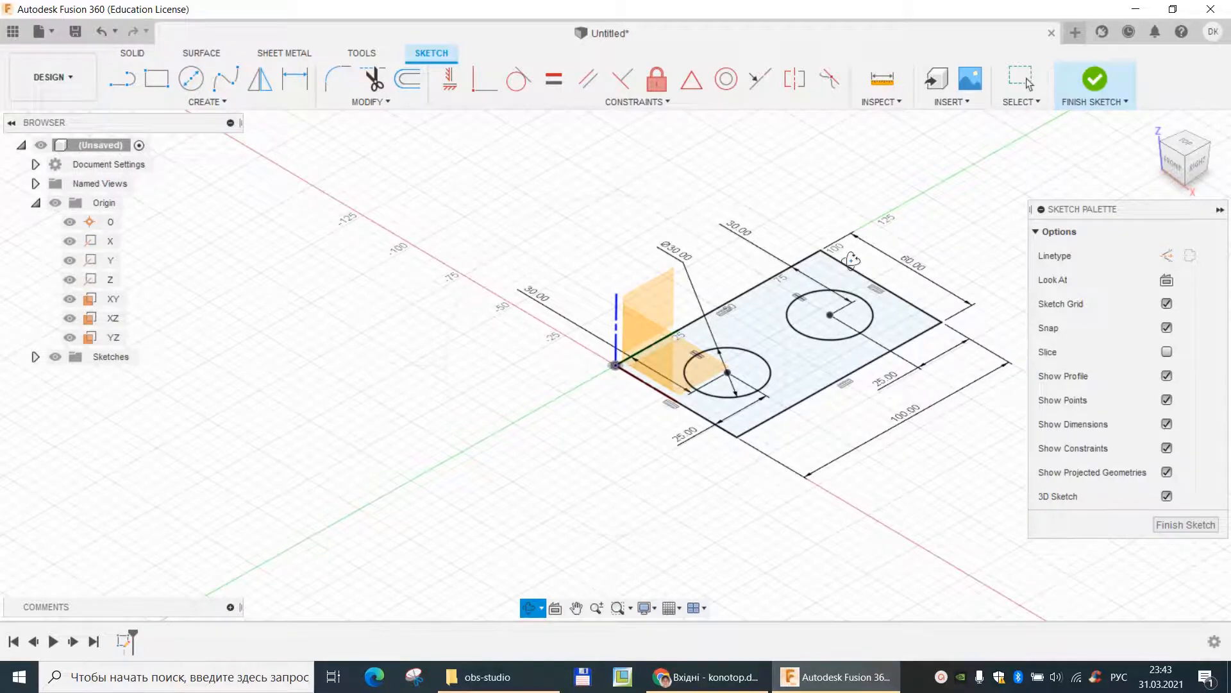
{"action": "left_click", "coordinate": [126, 84]}
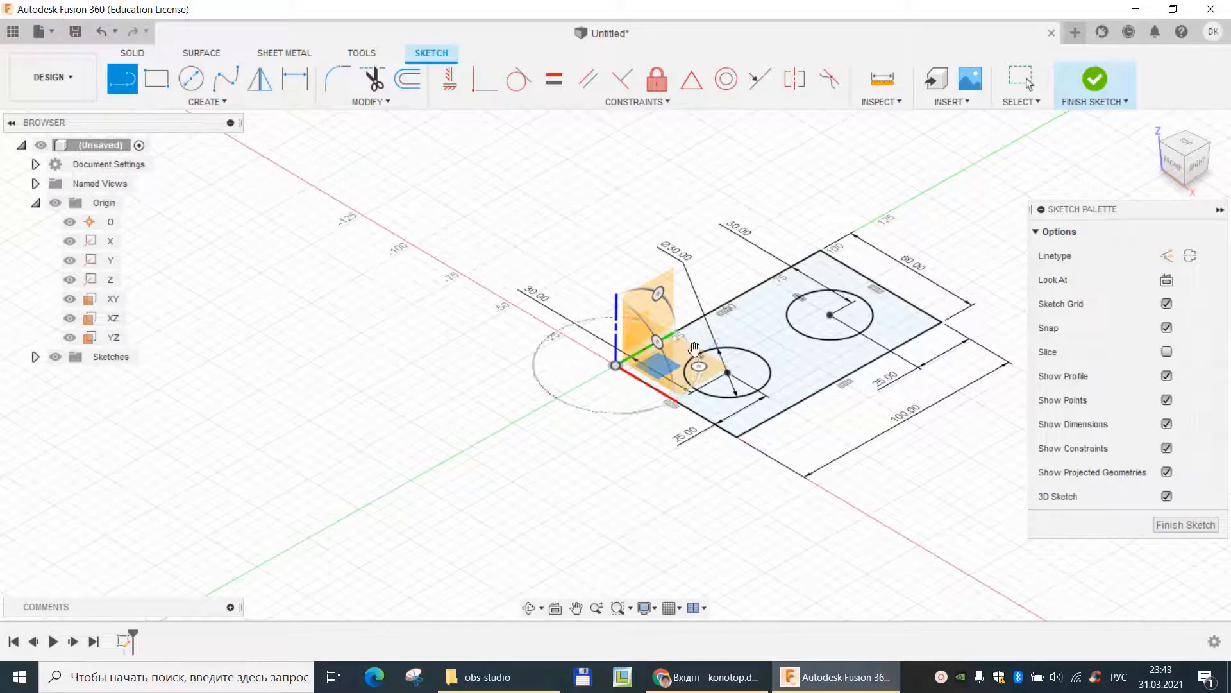
{"action": "left_click", "coordinate": [800, 297]}
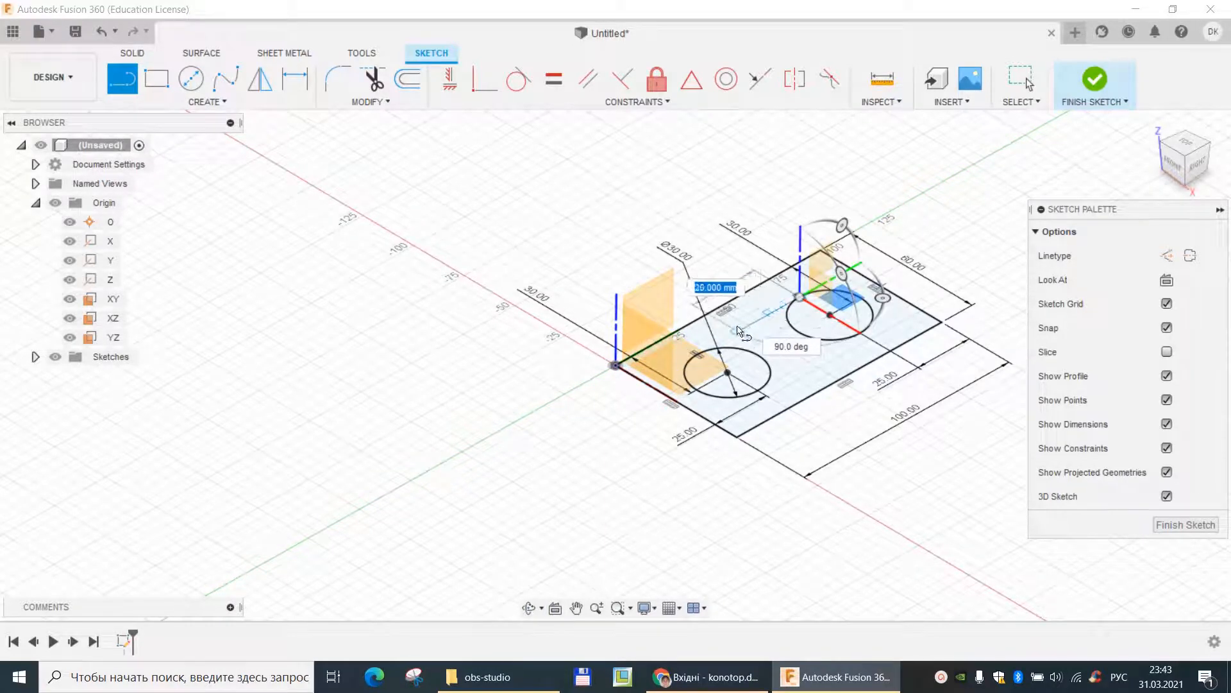
{"action": "left_click", "coordinate": [699, 352]}
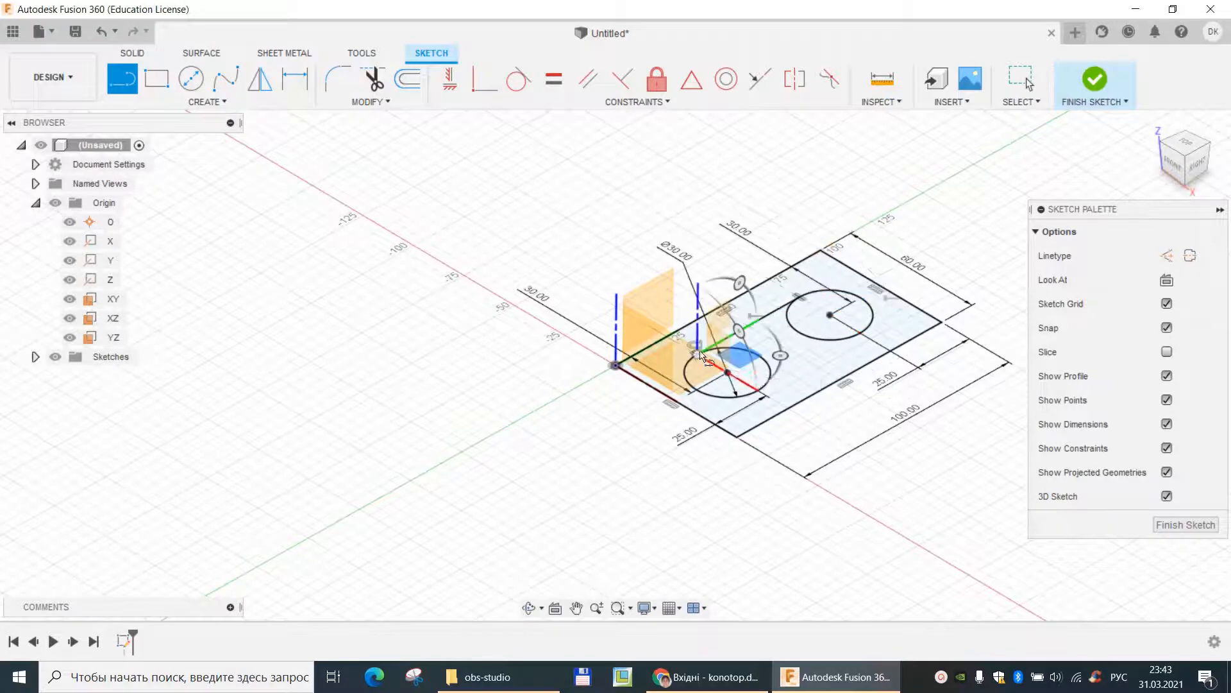
{"action": "key", "text": "Escape"}
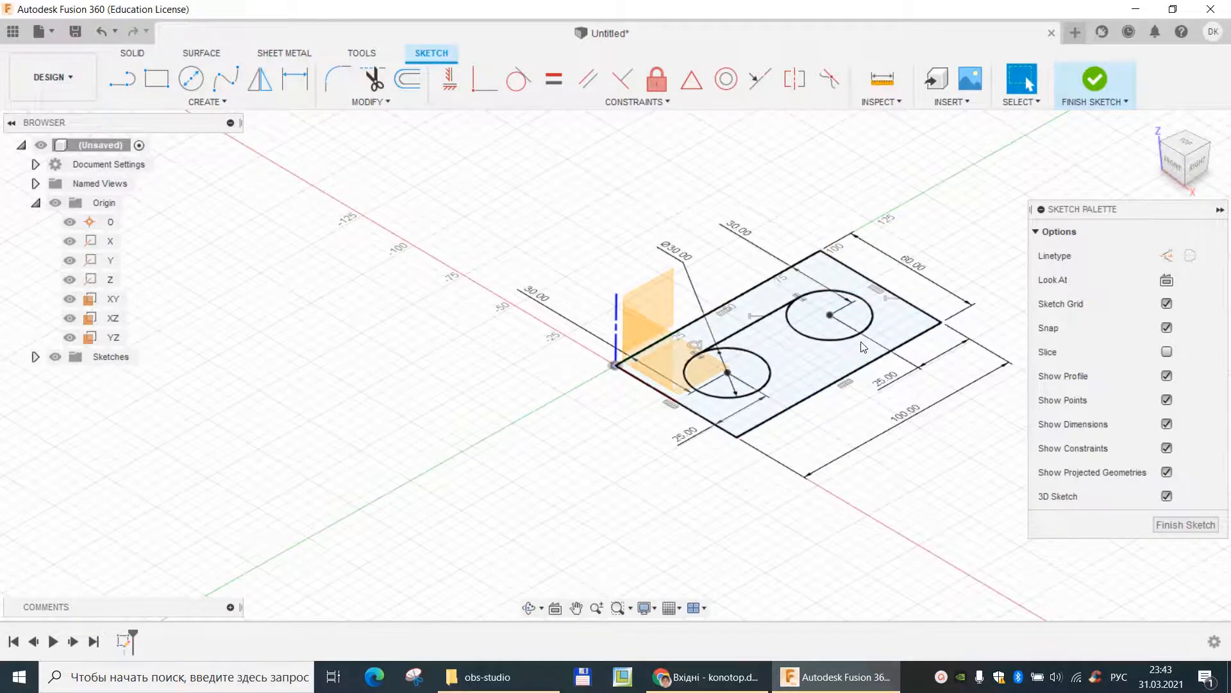
{"action": "left_click", "coordinate": [122, 79]}
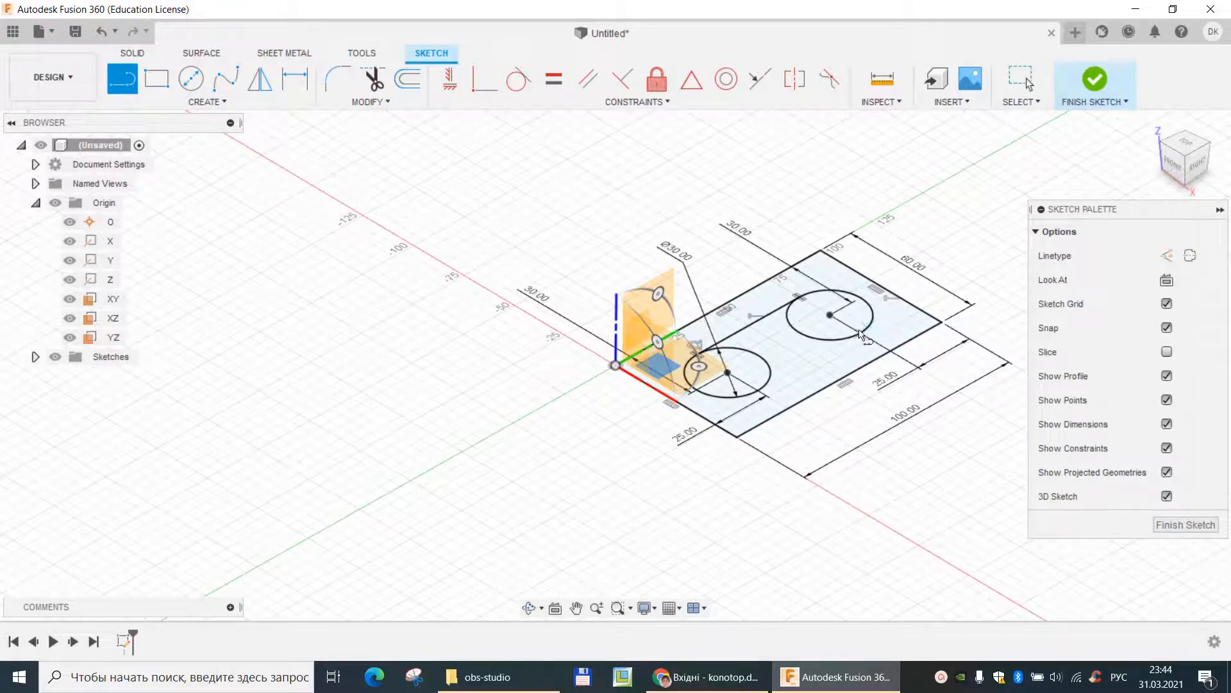
{"action": "left_click", "coordinate": [758, 391]}
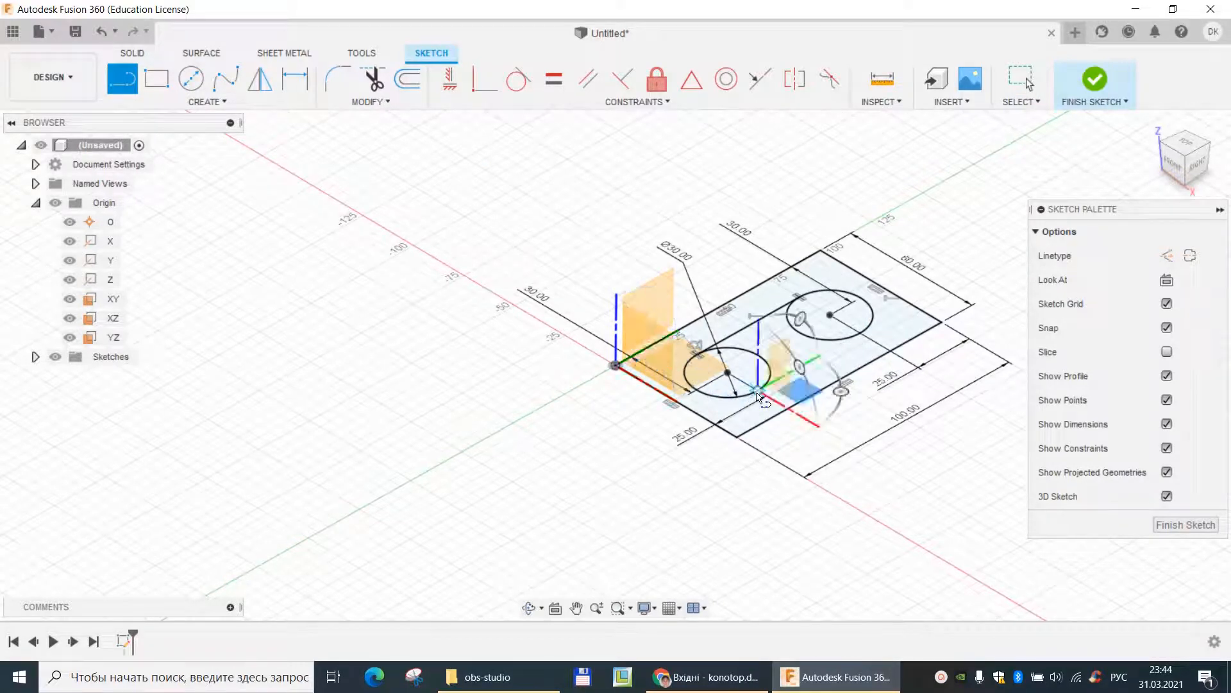
{"action": "left_click", "coordinate": [860, 333]}
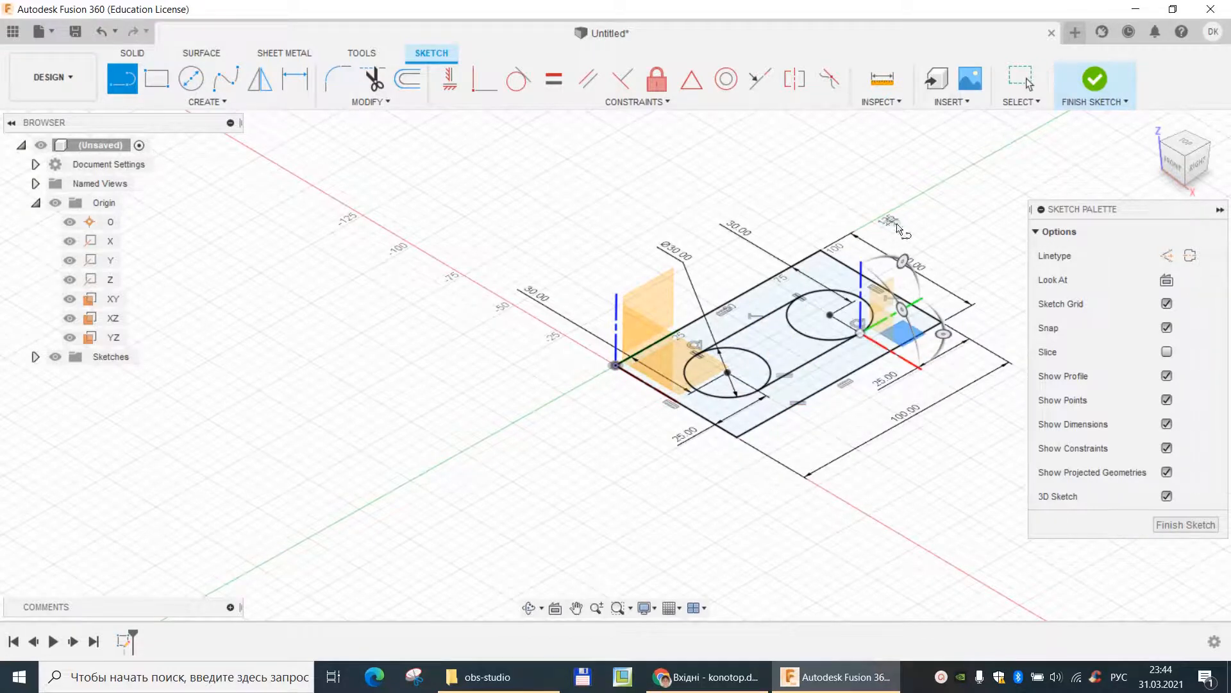
{"action": "key", "text": "Escape"}
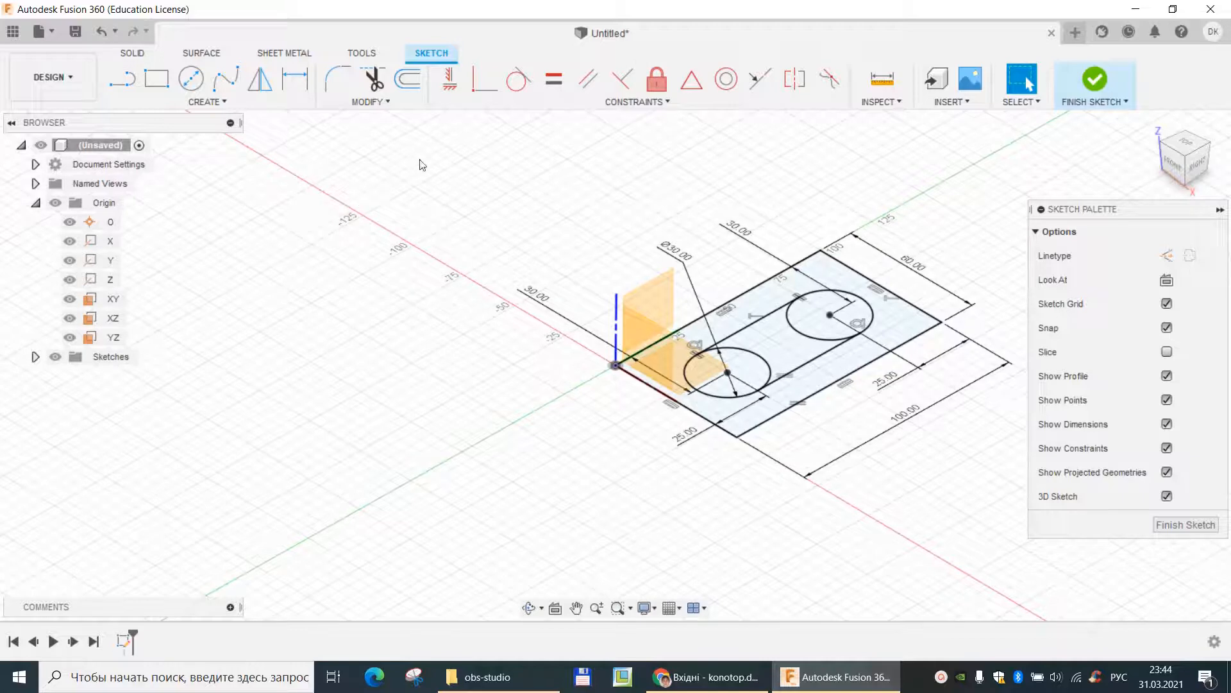
- Trim the inner arcs of both circles between the tangent lines to form a slot outline, and finish the sketch
{"action": "left_click", "coordinate": [376, 79]}
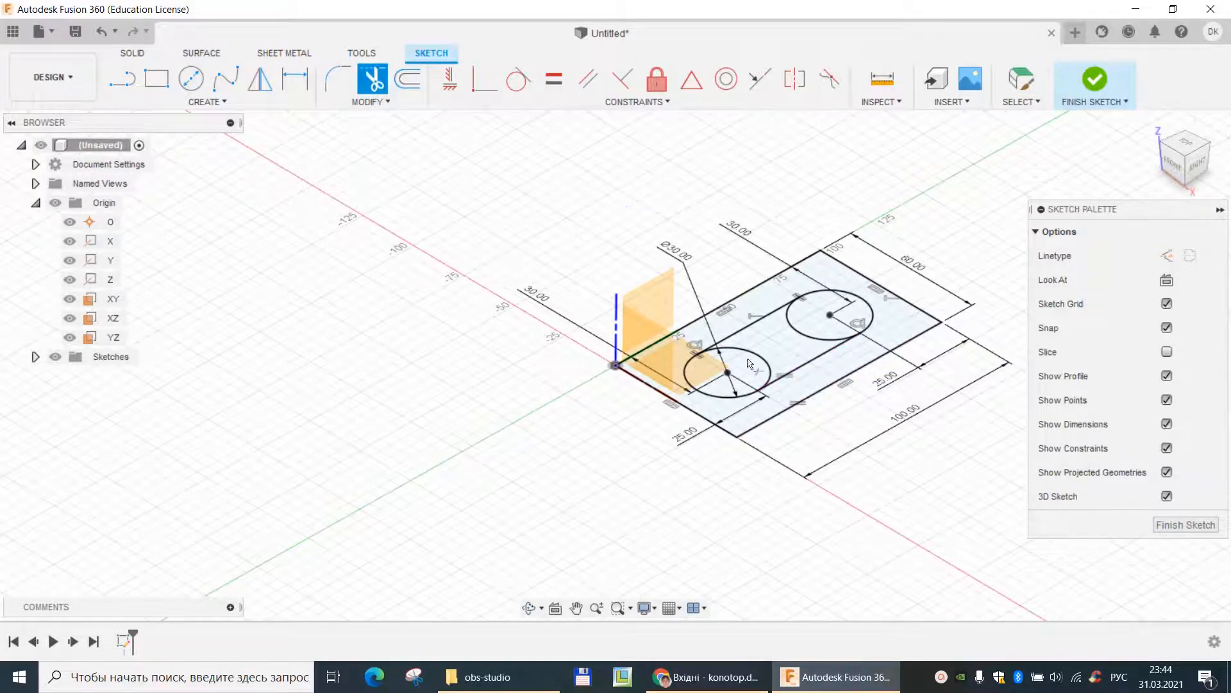
{"action": "left_click", "coordinate": [767, 369]}
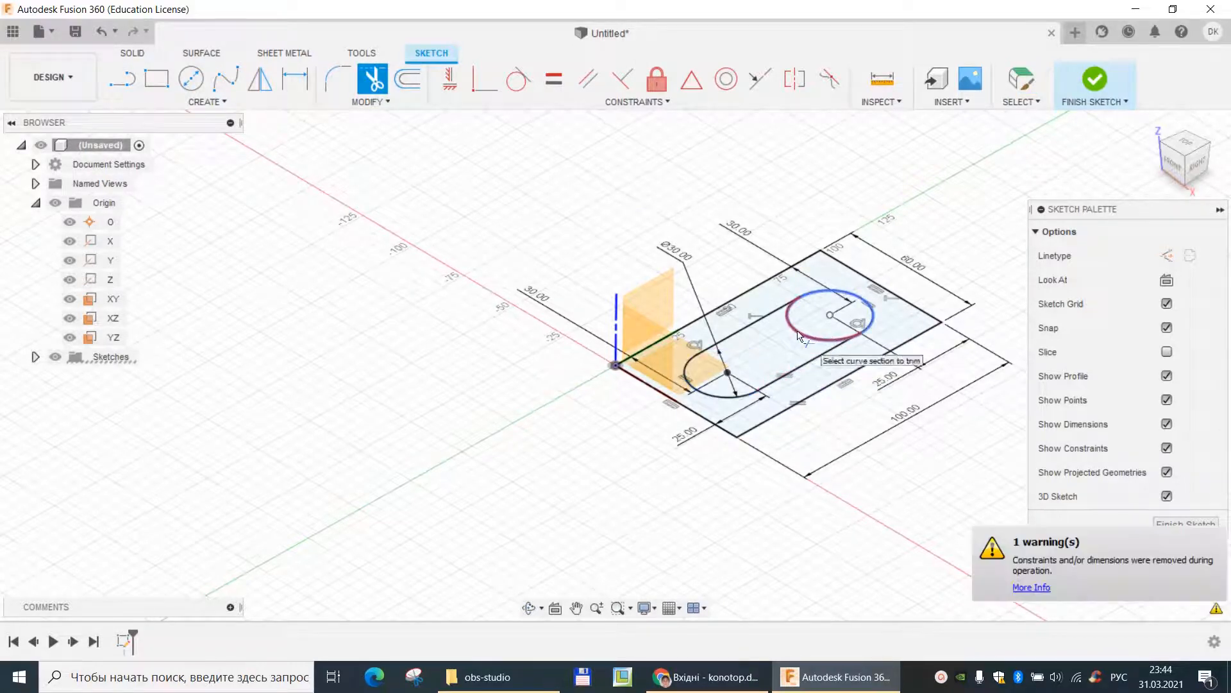
{"action": "left_click", "coordinate": [805, 334]}
{"action": "key", "text": "Escape"}
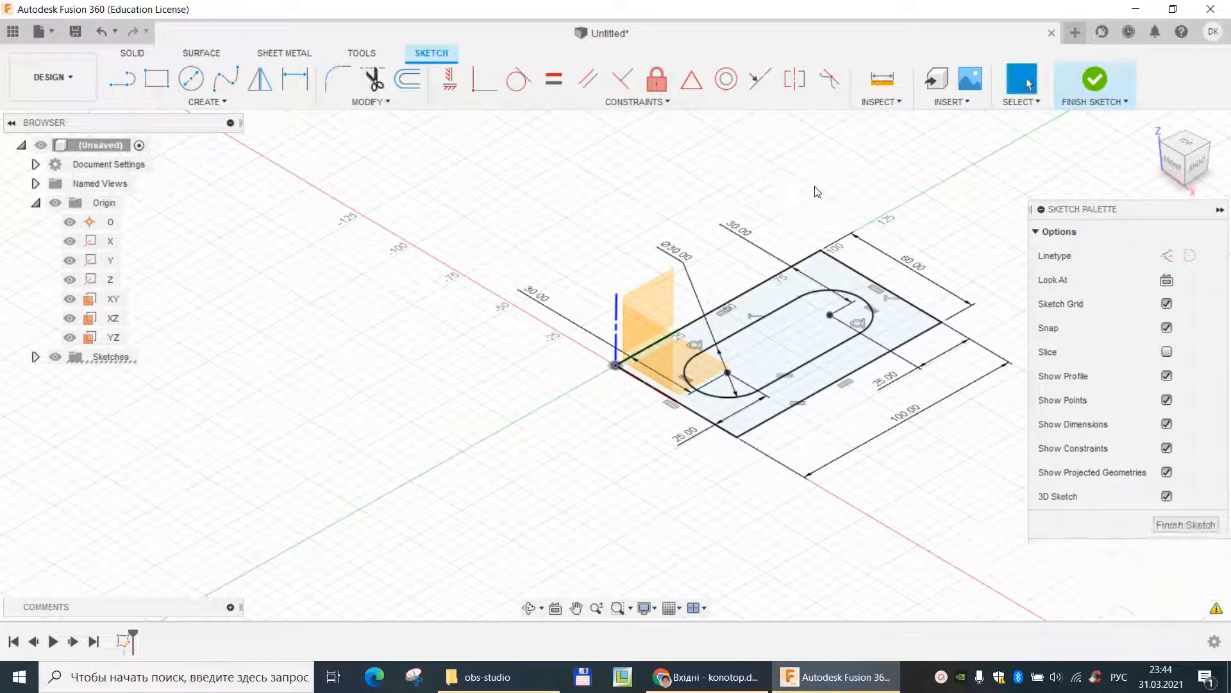
{"action": "left_click", "coordinate": [1093, 79]}
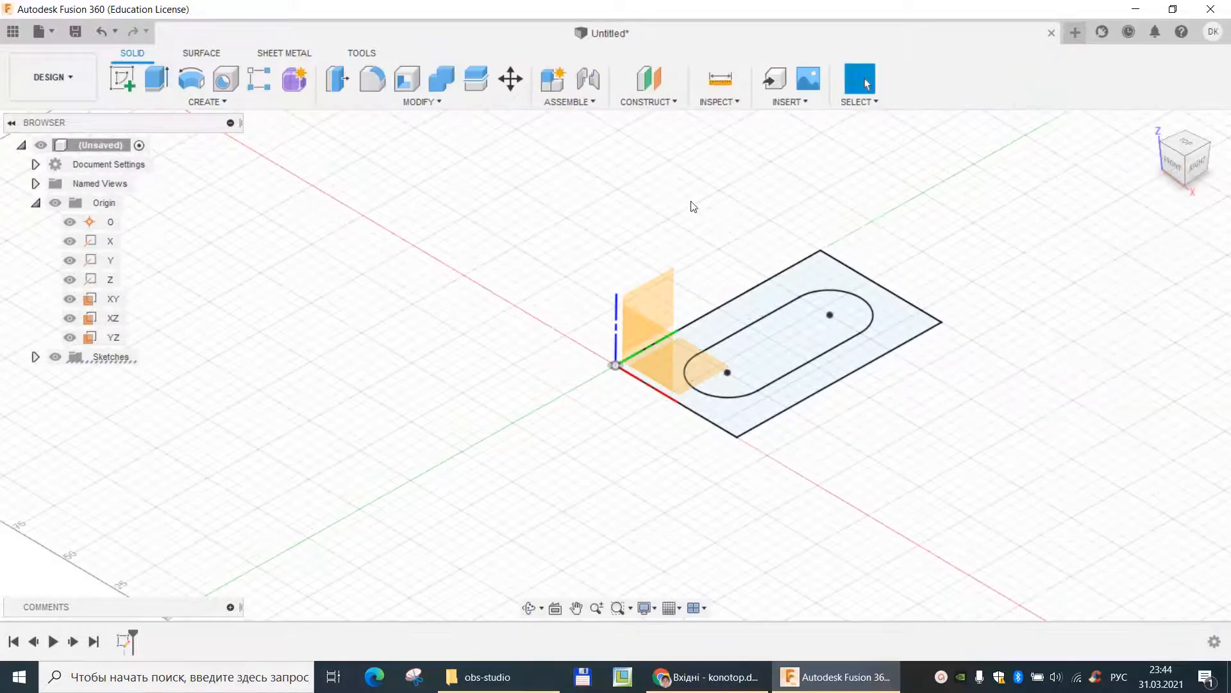
- Extrude the profile between the rectangle and the slot 15 mm upward to one side as a new body
{"action": "left_click", "coordinate": [158, 79]}
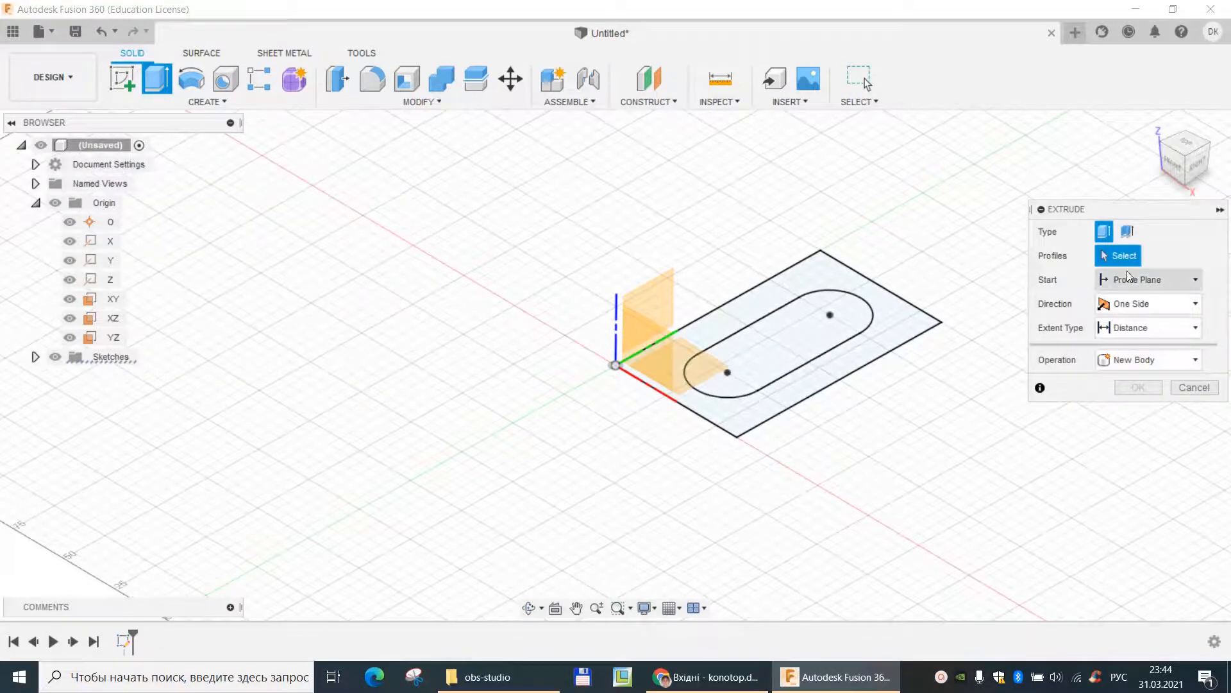
{"action": "left_click", "coordinate": [775, 282]}
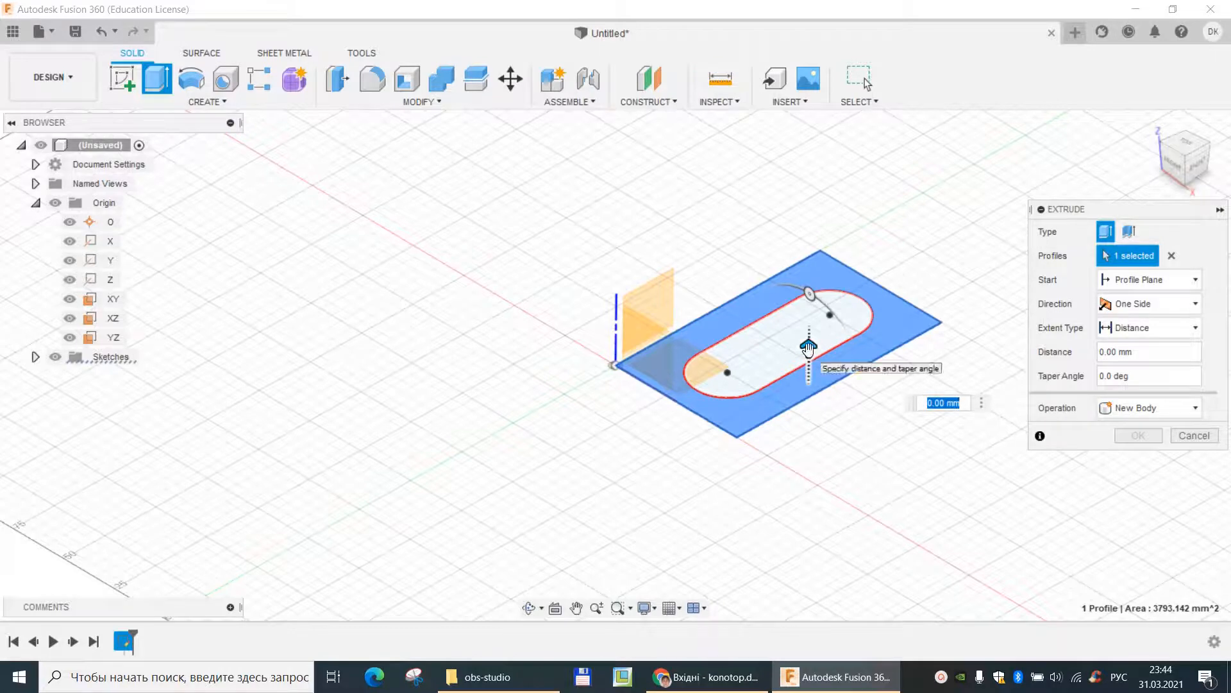
{"action": "left_click_drag", "start_coordinate": [808, 348], "coordinate": [809, 315]}
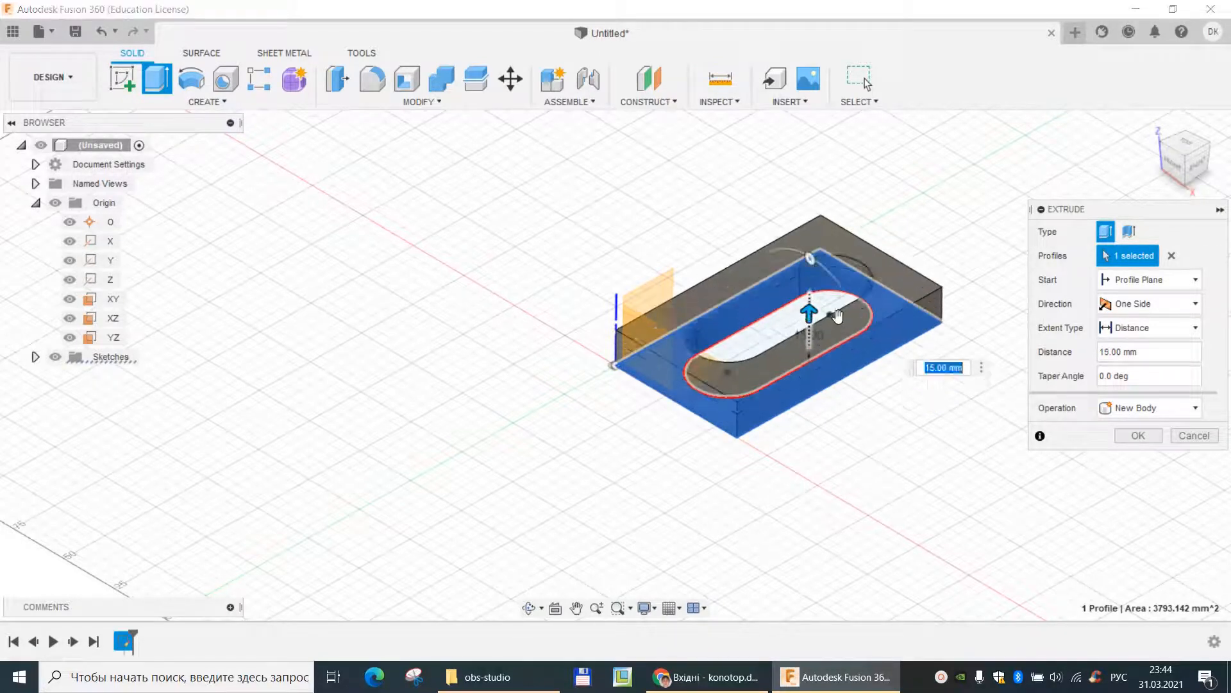
{"action": "left_click", "coordinate": [1139, 436]}
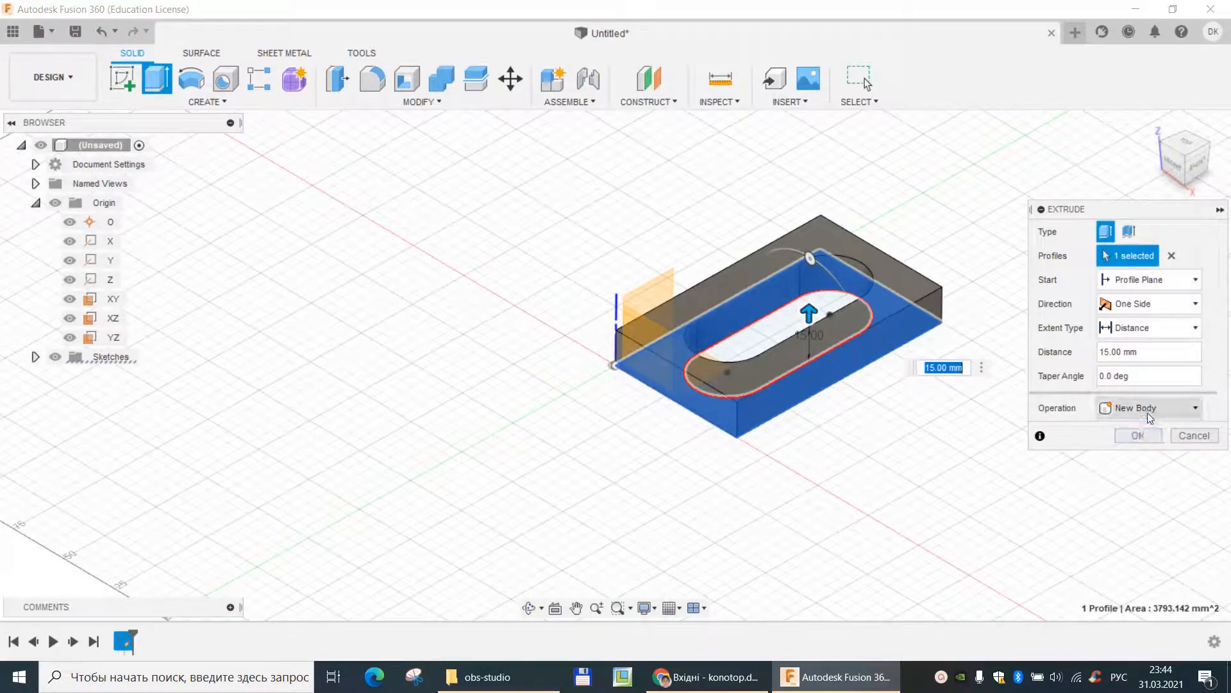
{"action": "left_click", "coordinate": [1192, 409]}
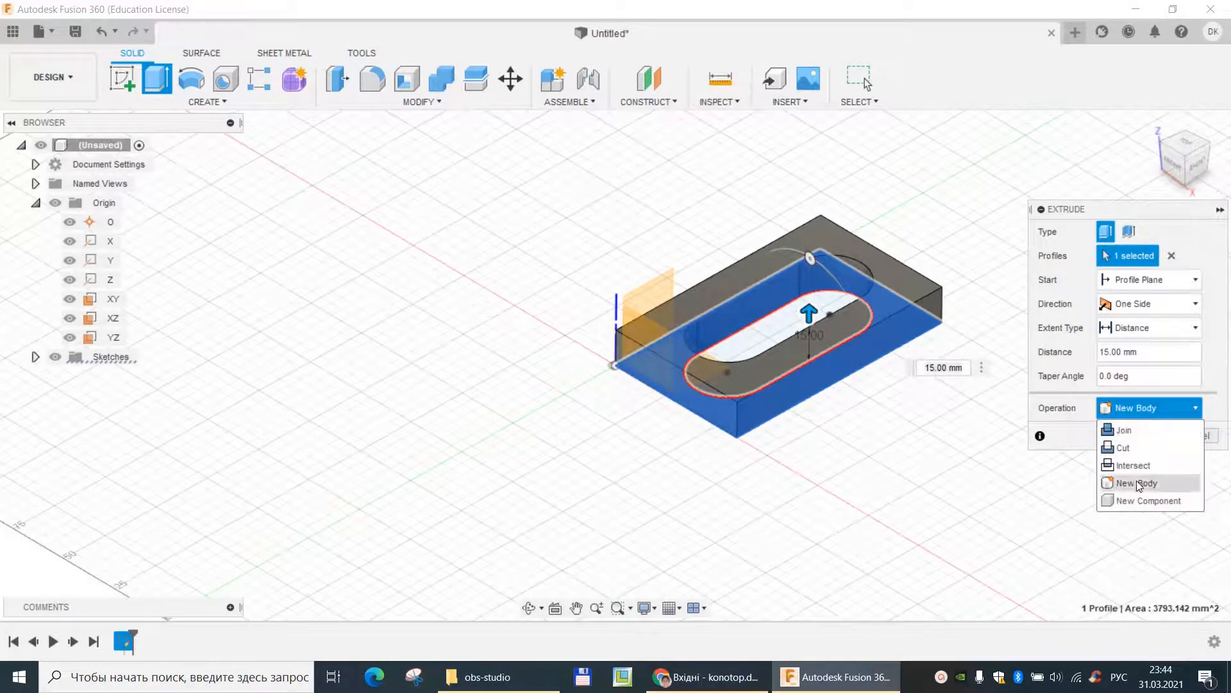
{"action": "left_click", "coordinate": [1137, 483]}
{"action": "left_click", "coordinate": [1141, 437]}
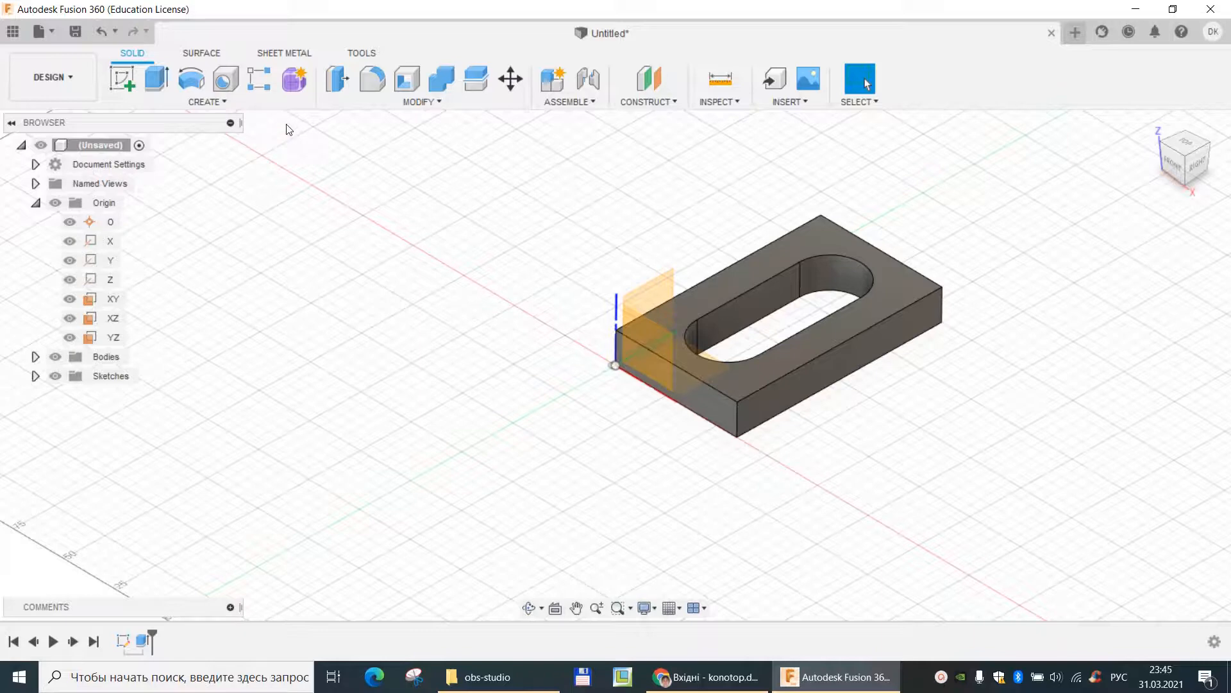
- Fillet the four vertical corner edges of the plate with a constant 4 mm radius
{"action": "left_click", "coordinate": [375, 80]}
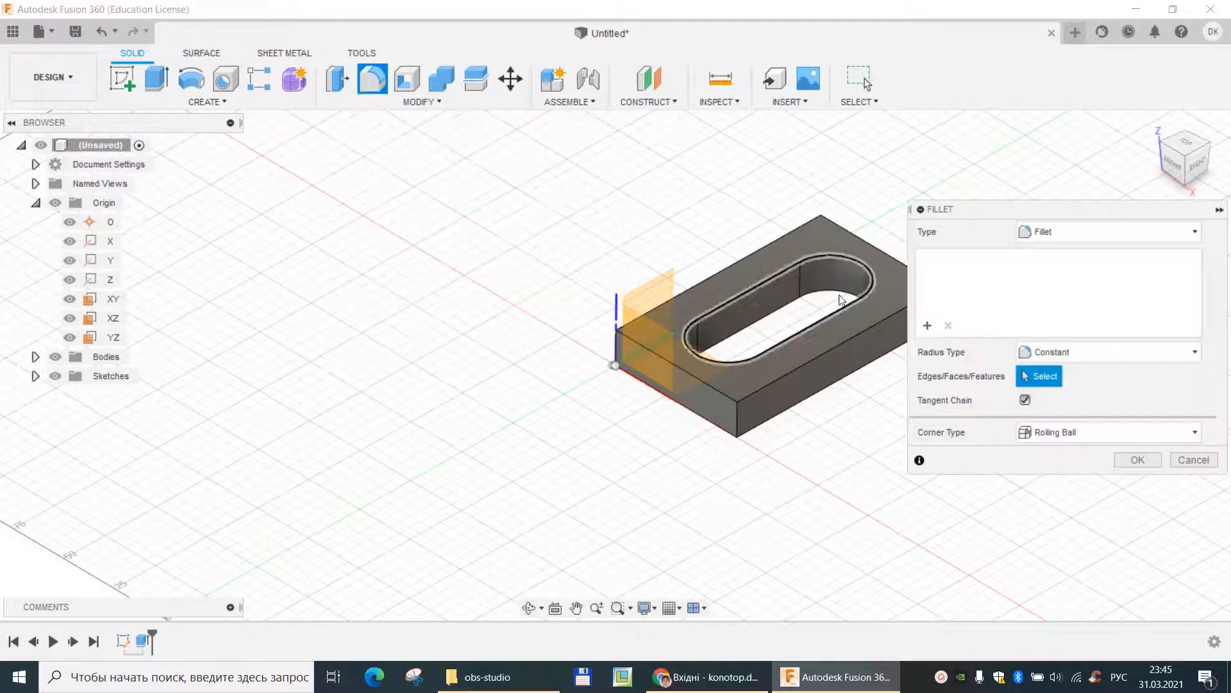
{"action": "left_click", "coordinate": [737, 414]}
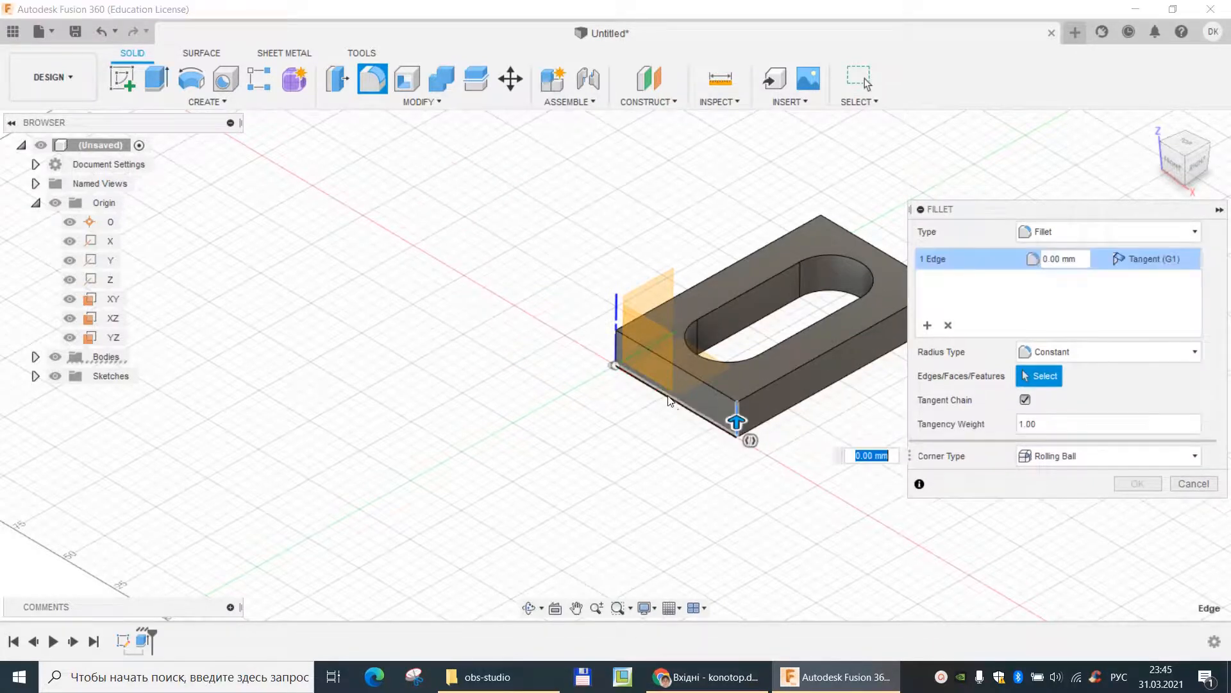
{"action": "left_click", "coordinate": [617, 346]}
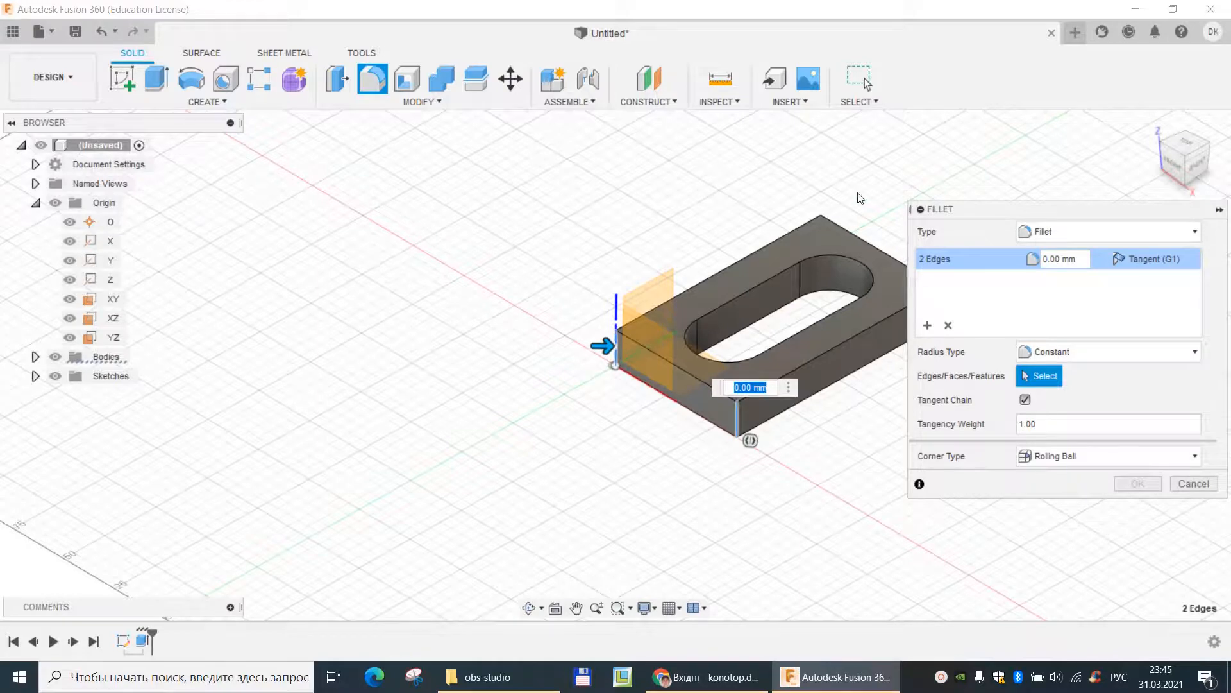
{"action": "left_click", "coordinate": [819, 228]}
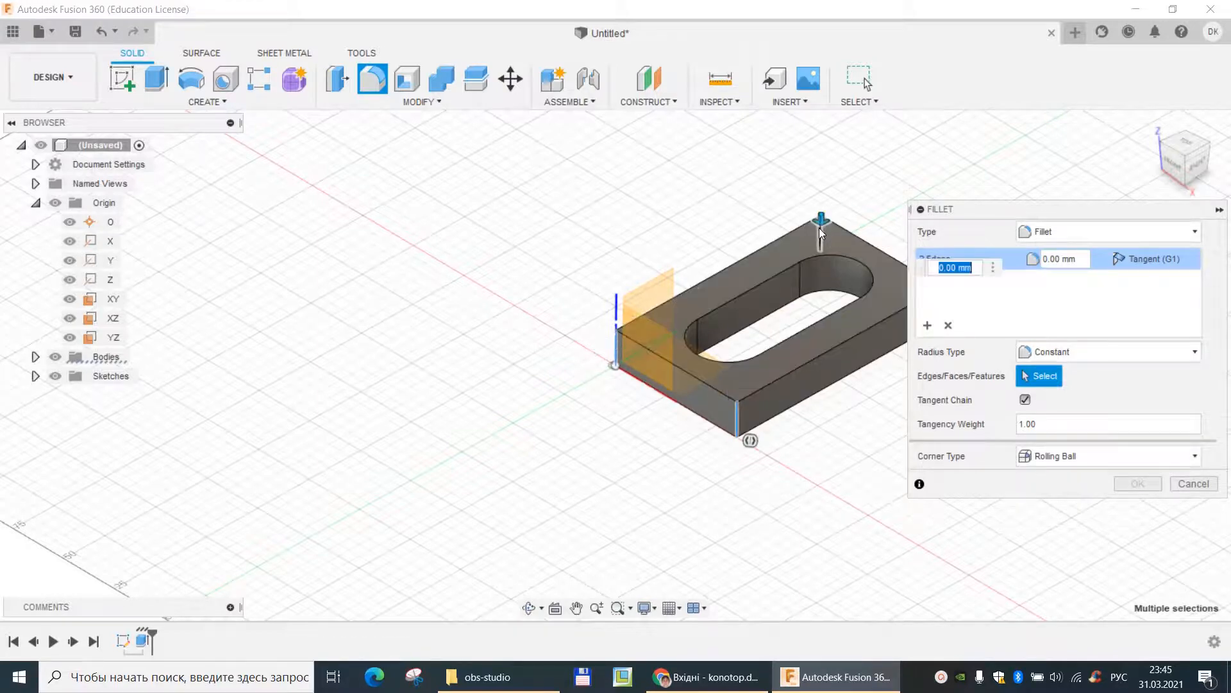
{"action": "left_click_drag", "start_coordinate": [1002, 215], "coordinate": [288, 249]}
{"action": "left_click", "coordinate": [942, 308]}
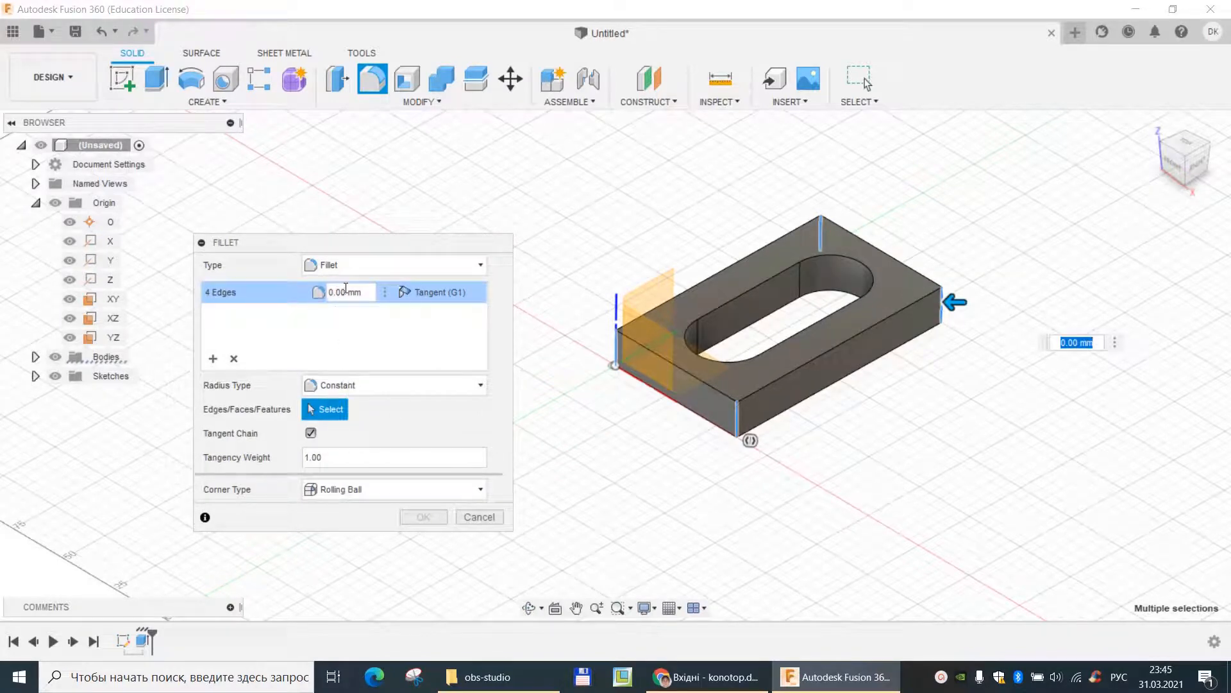
{"action": "left_click_drag", "start_coordinate": [347, 291], "coordinate": [318, 291]}
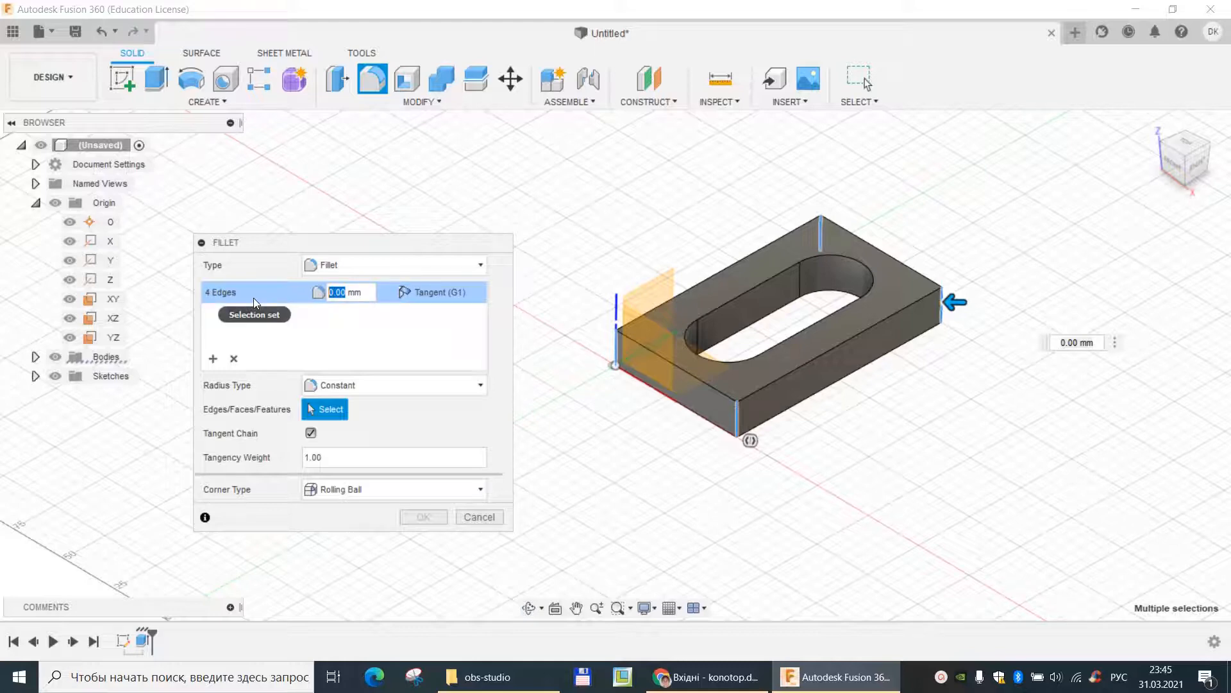
{"action": "type", "text": "4"}
{"action": "key", "text": "Return"}
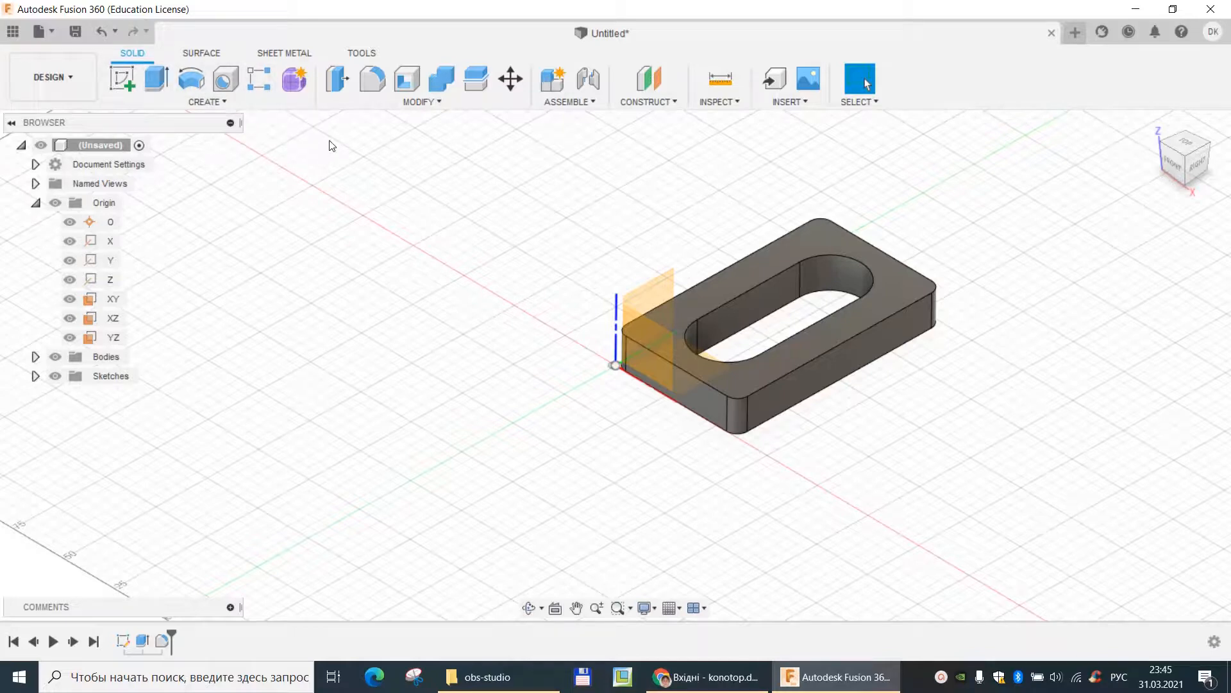
- Fillet the outer edge loop of the plate's top face with a constant 2 mm radius
{"action": "left_click", "coordinate": [371, 79]}
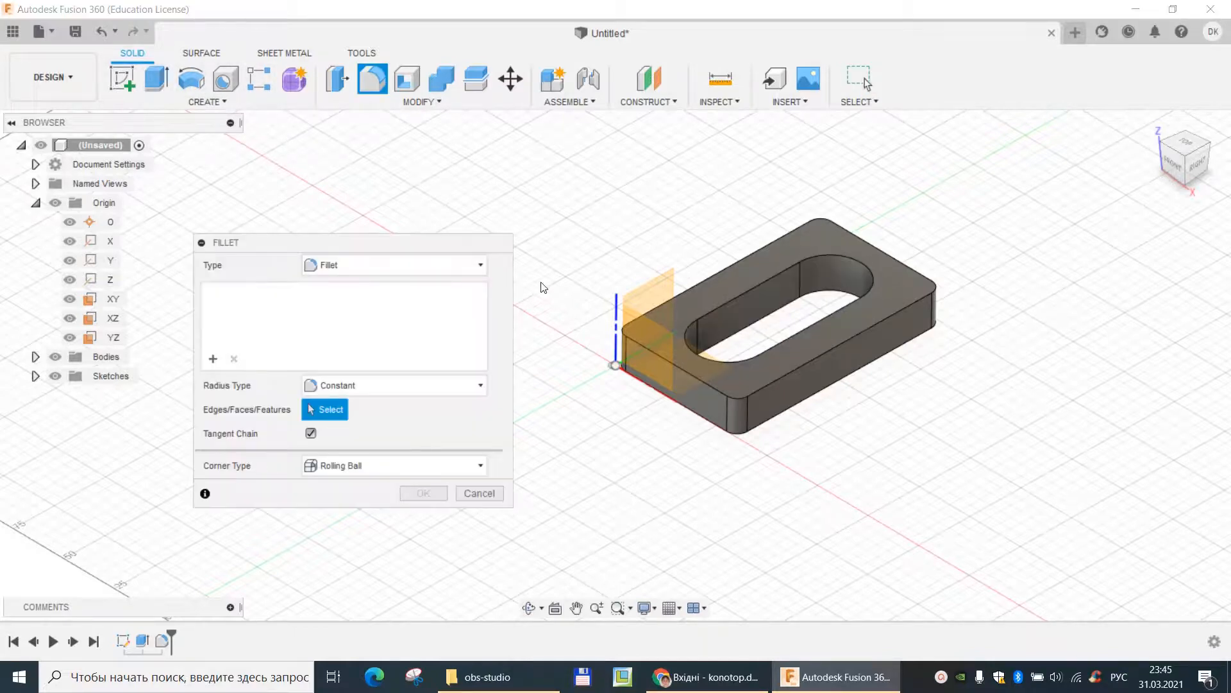
{"action": "left_click", "coordinate": [806, 370]}
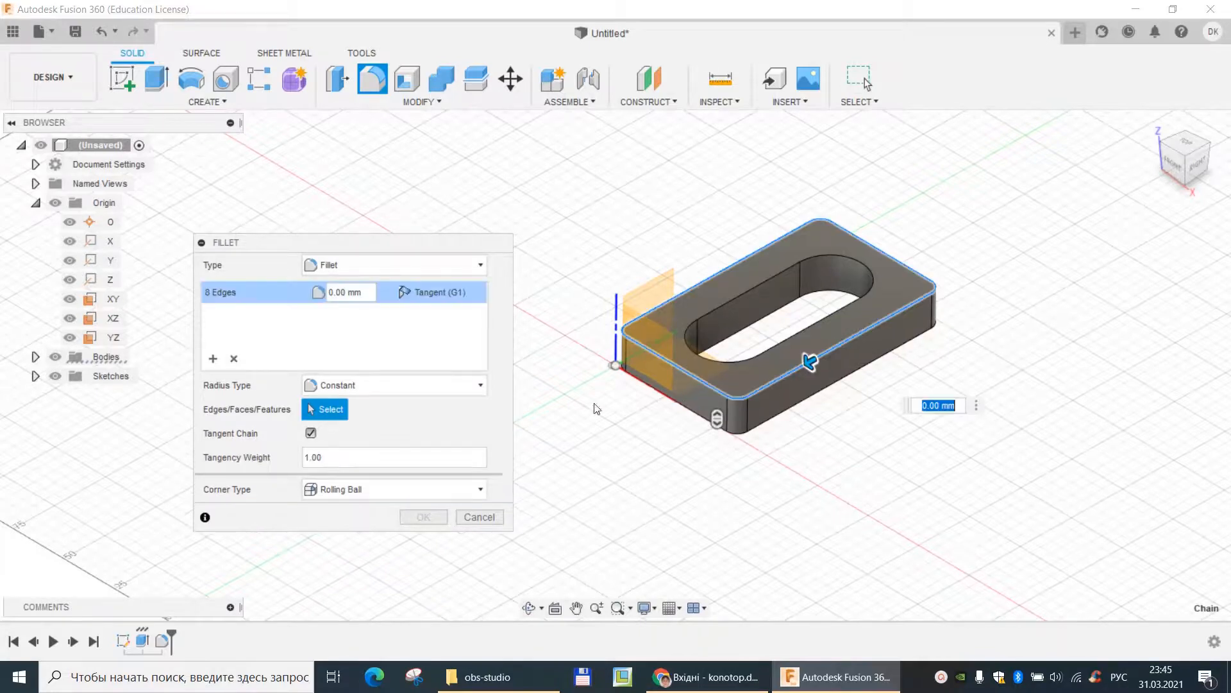
{"action": "left_click", "coordinate": [340, 292]}
{"action": "type", "text": "2"}
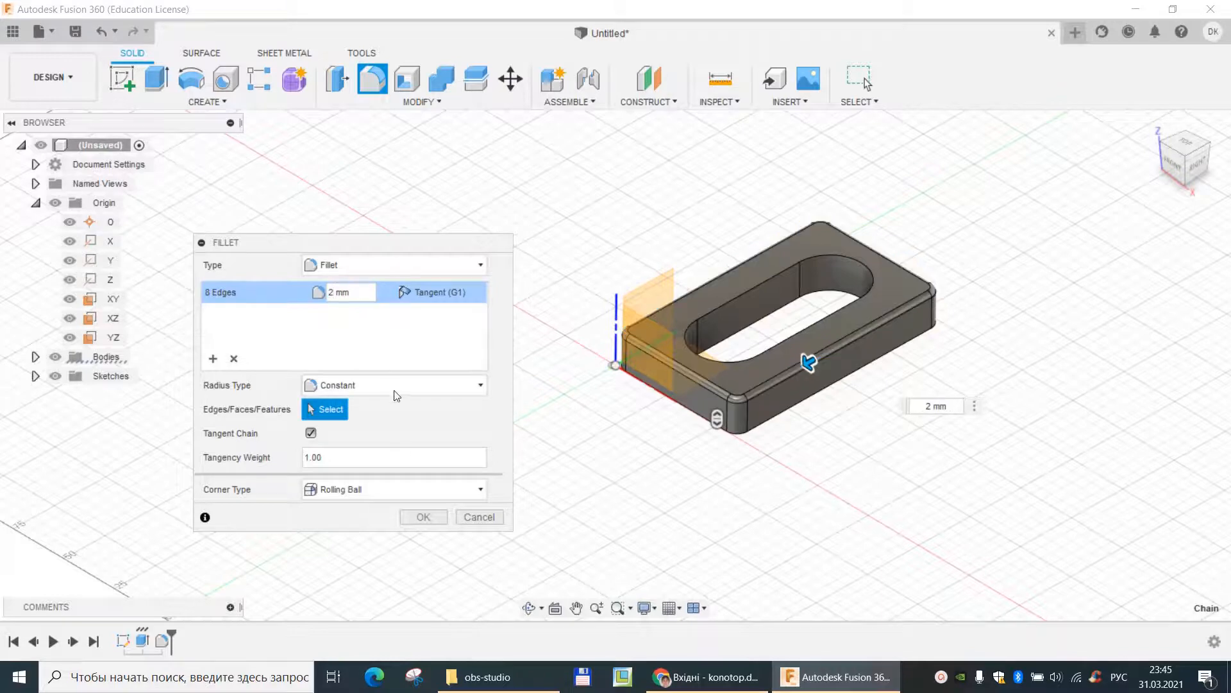
{"action": "left_click", "coordinate": [434, 520]}
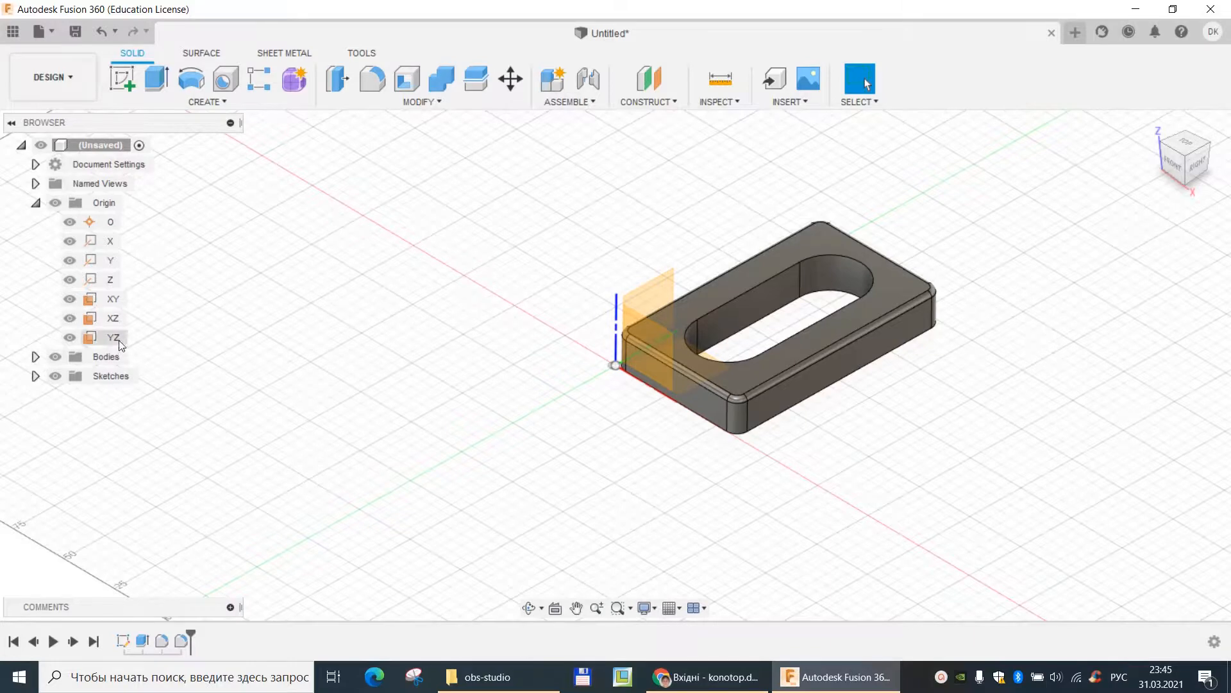
- Edit the fillet on the plate's top outer edges to also include the slot's top edge loop
{"action": "left_click", "coordinate": [179, 642]}
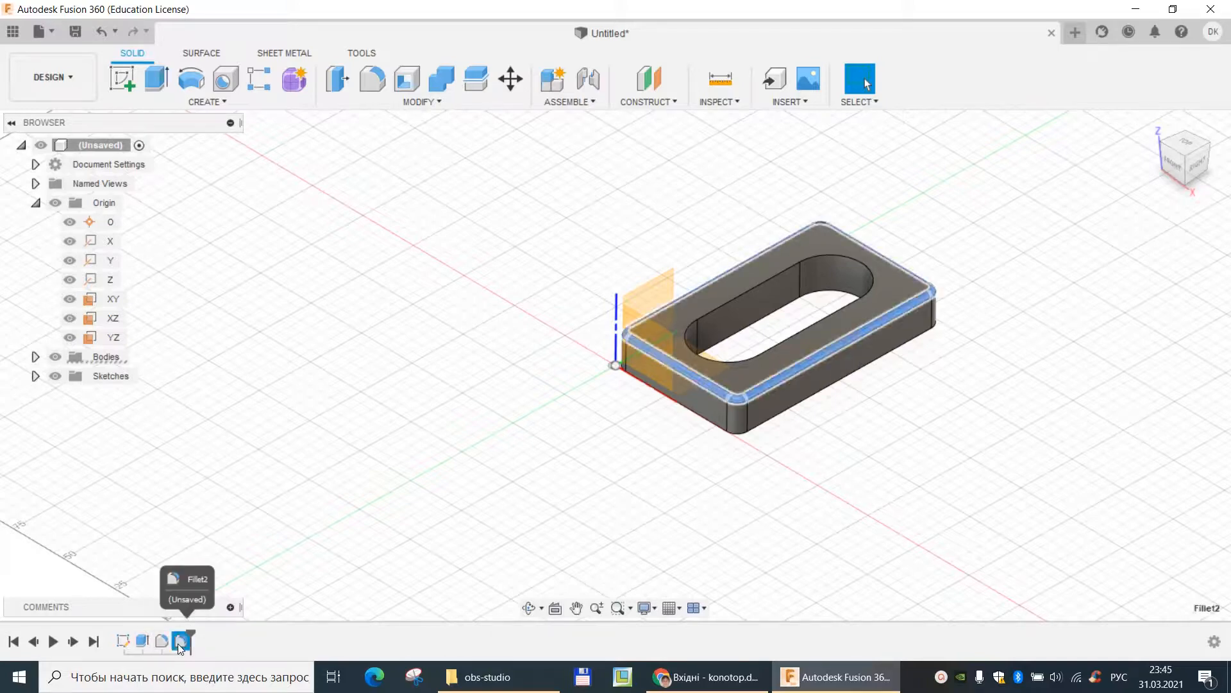
{"action": "right_click", "coordinate": [179, 644]}
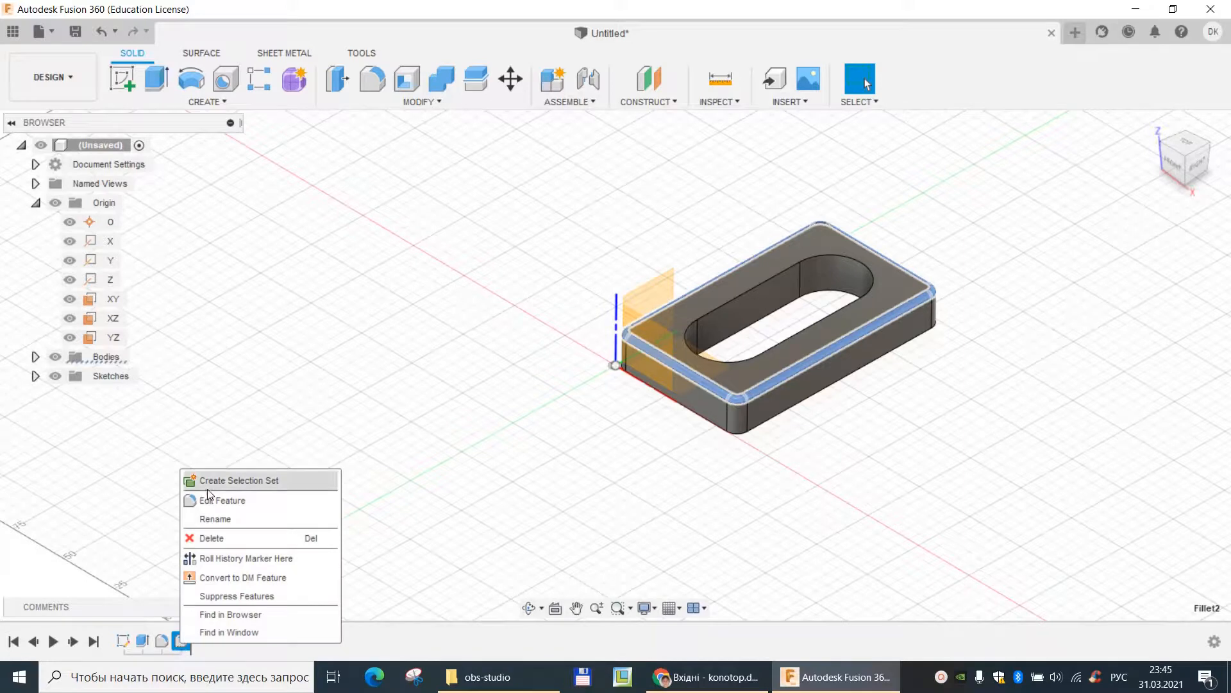
{"action": "left_click", "coordinate": [235, 499]}
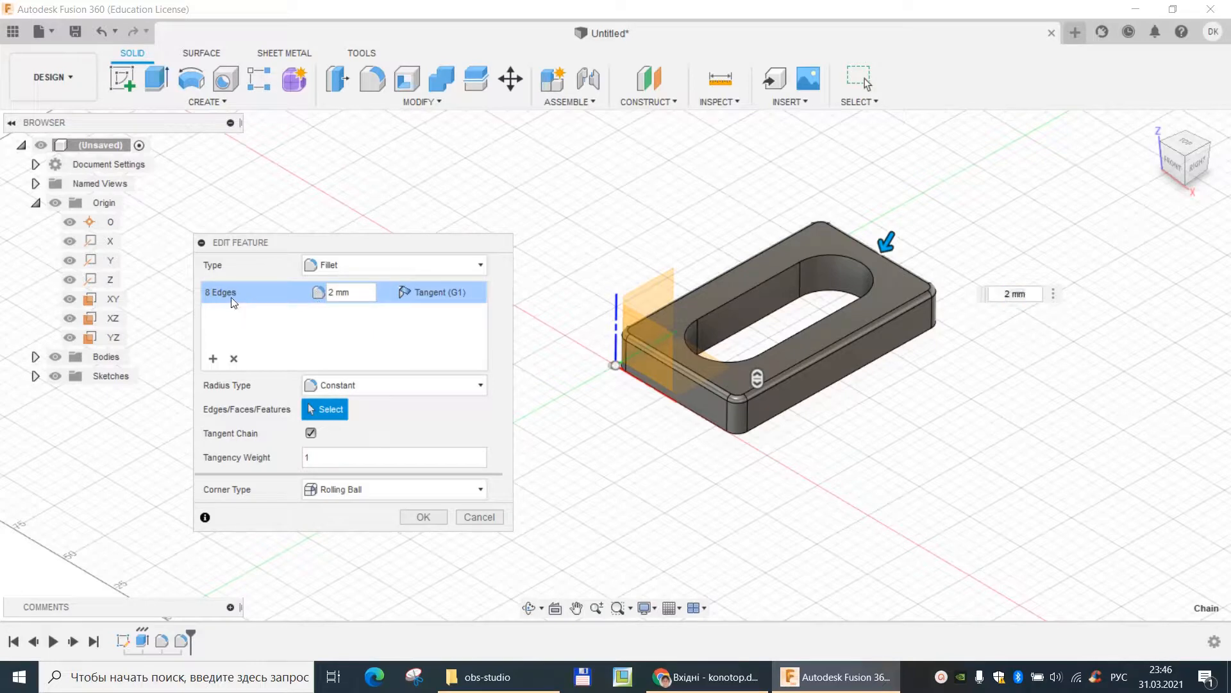
{"action": "left_click", "coordinate": [739, 295]}
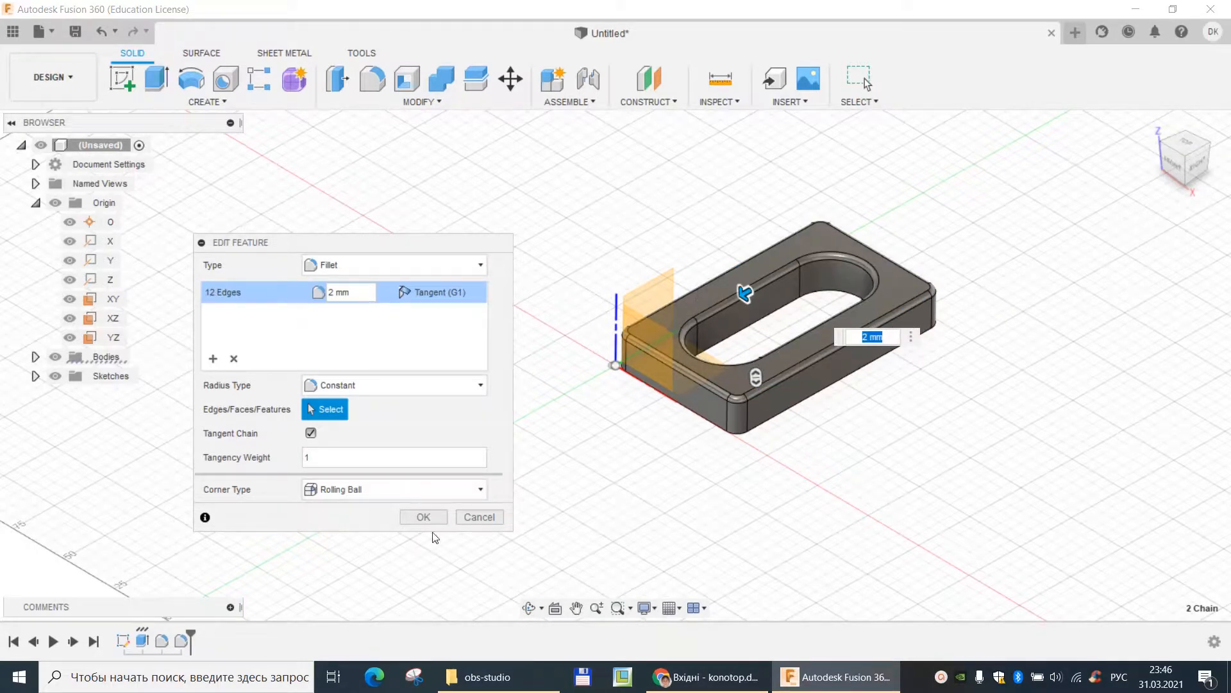
{"action": "left_click", "coordinate": [423, 517]}
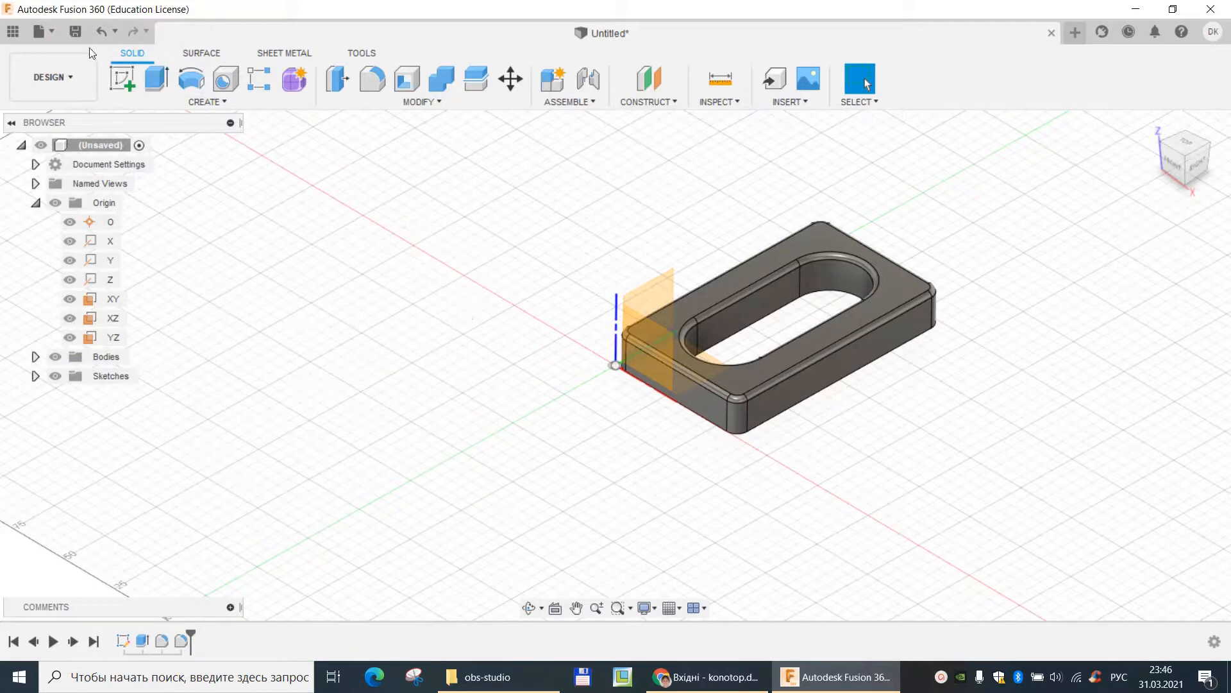
- Save the design under the name 7-2 in Admin Project
{"action": "left_click", "coordinate": [76, 30]}
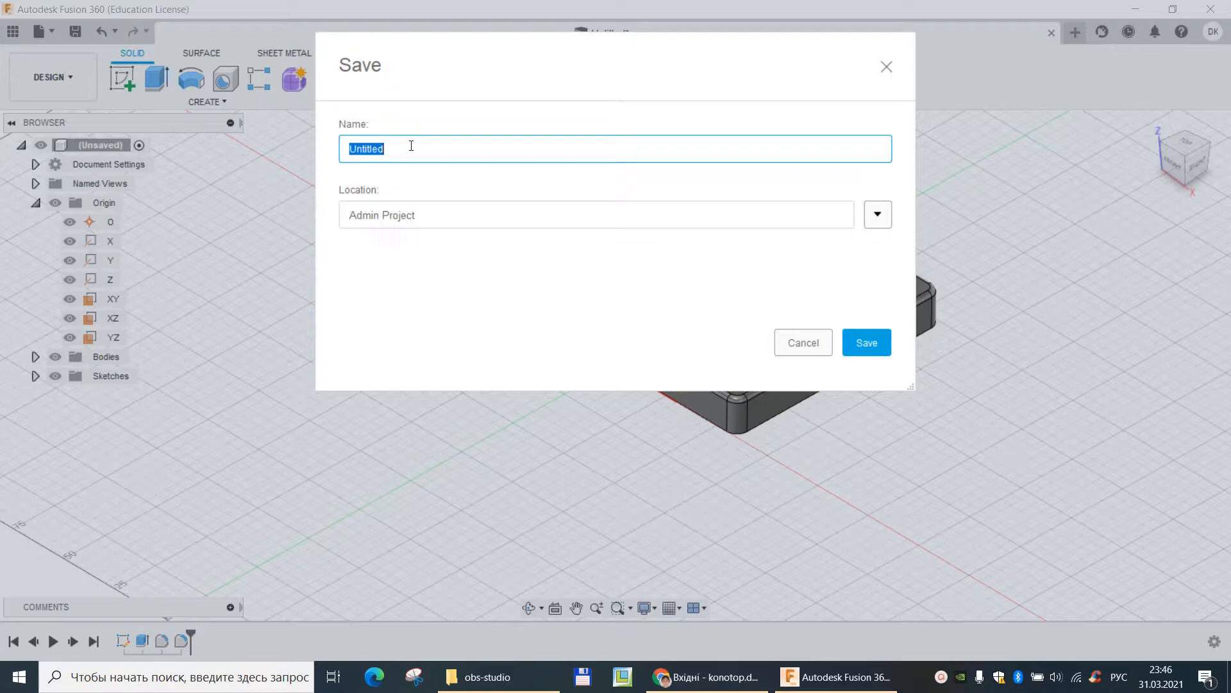
{"action": "type", "text": "7-2"}
{"action": "left_click", "coordinate": [867, 342]}
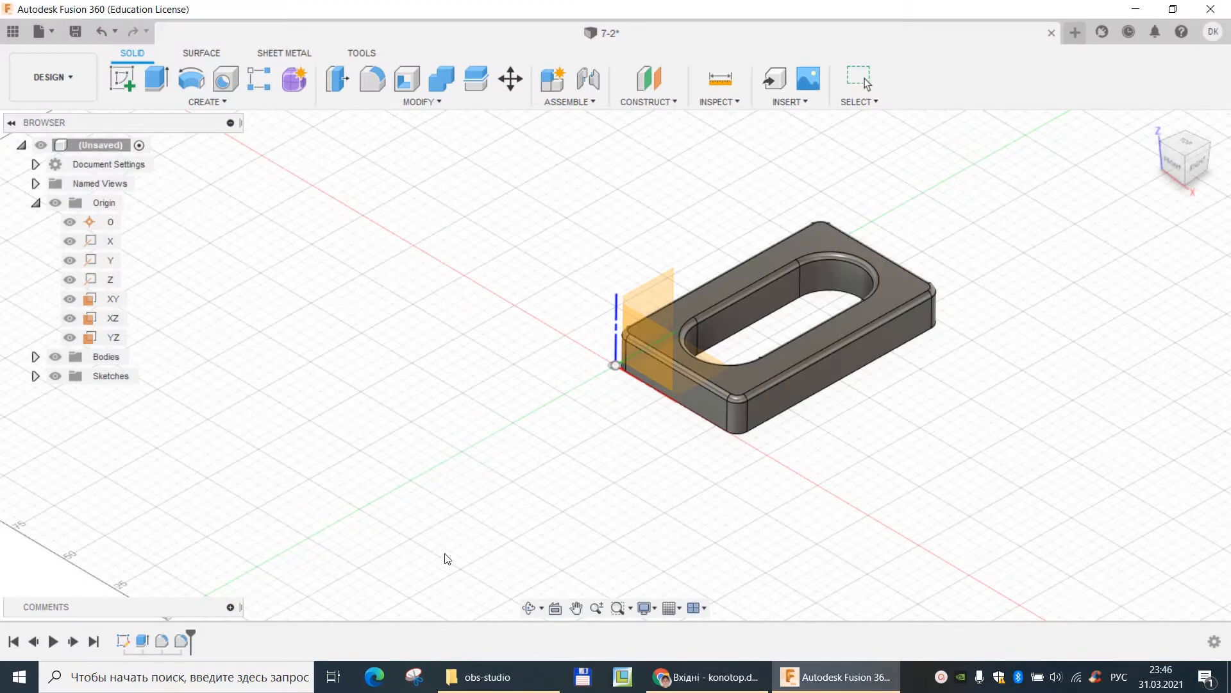
{"action": "mouse_move", "coordinate": [810, 685]}
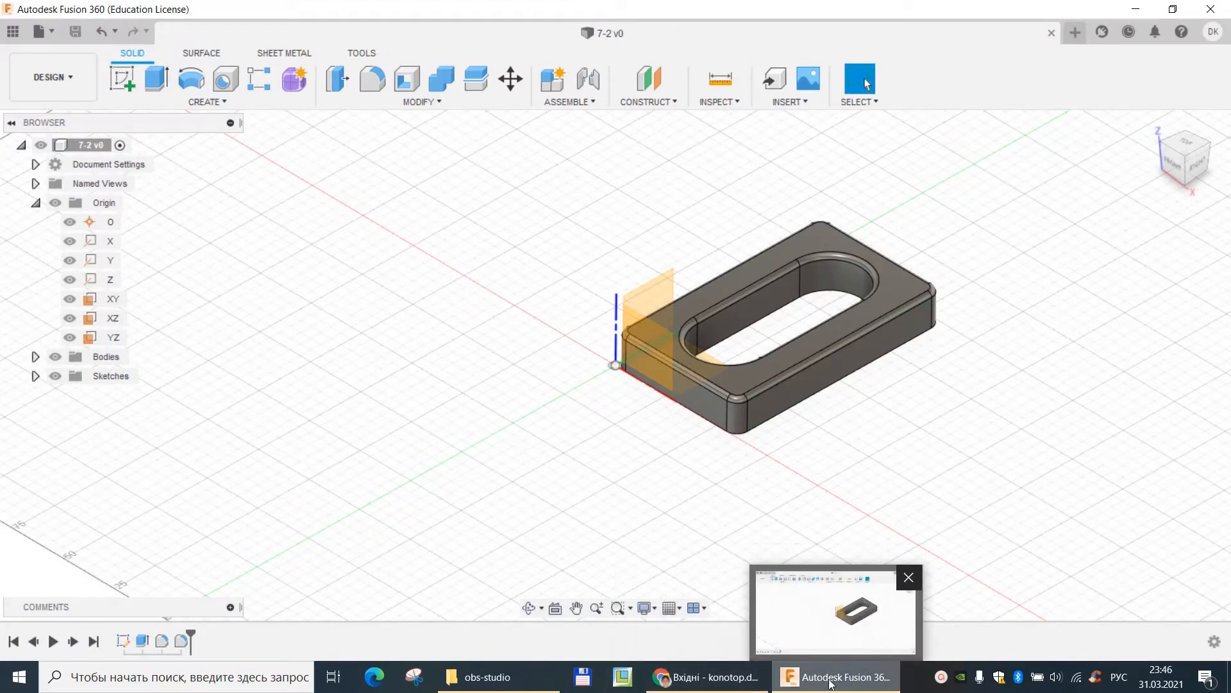
{"action": "left_click", "coordinate": [941, 678]}
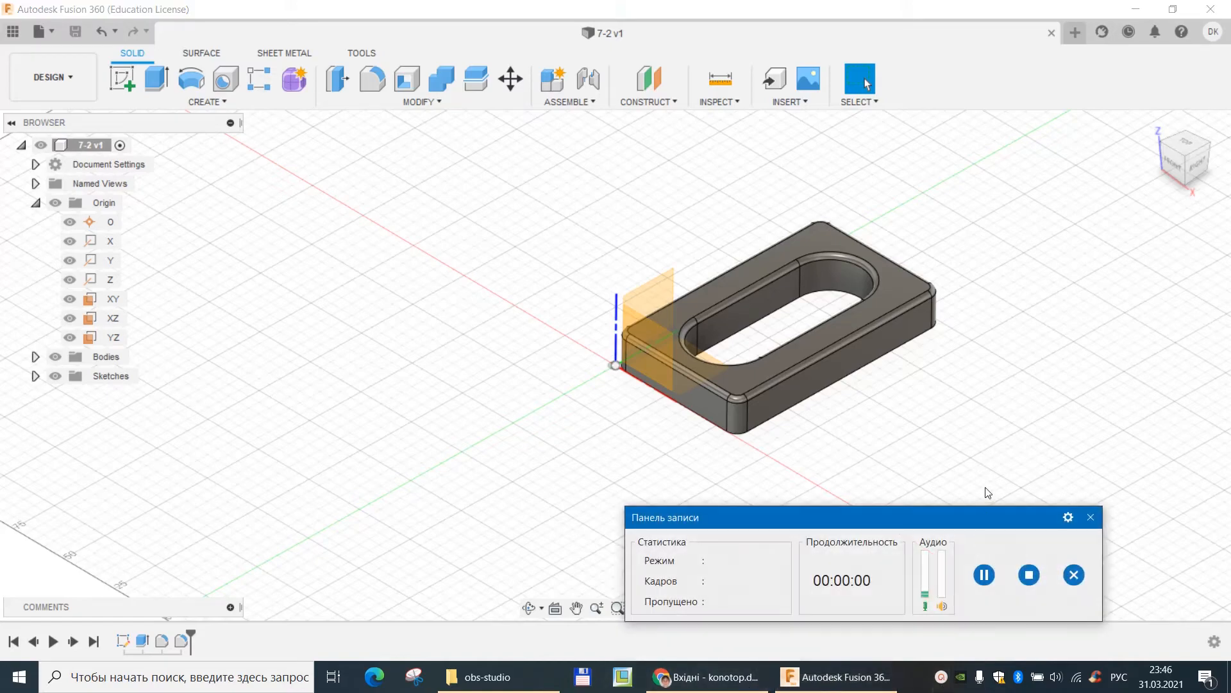